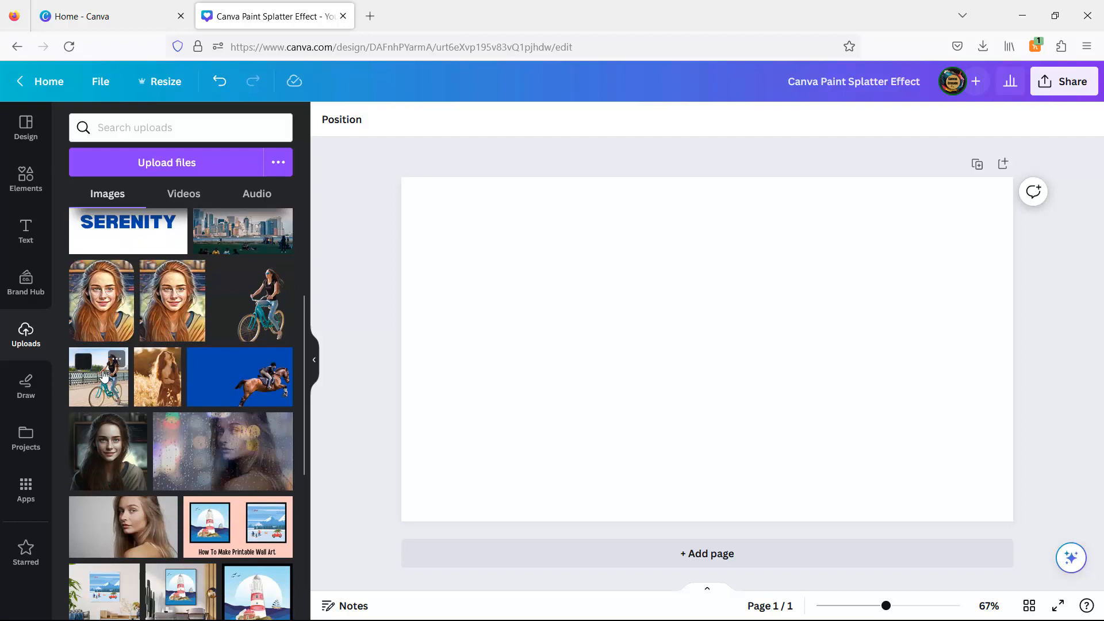
- Add the uploaded photo of the woman on a bicycle at the page's upper-left corner and enlarge it to full page height
click(106, 390)
drag(771, 330, 586, 284)
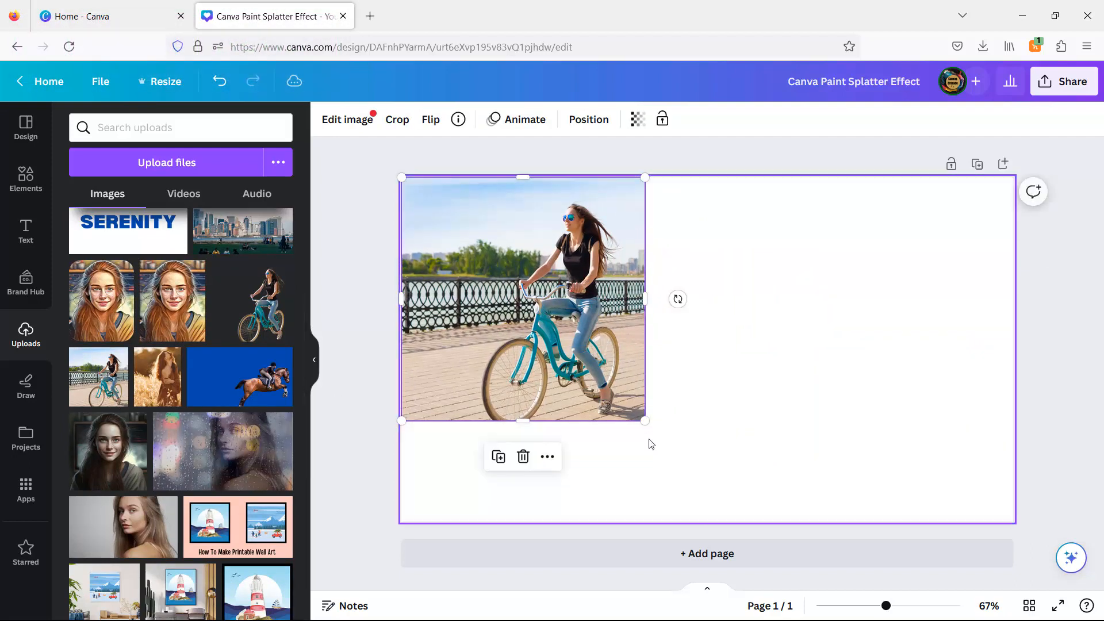
drag(642, 419, 731, 528)
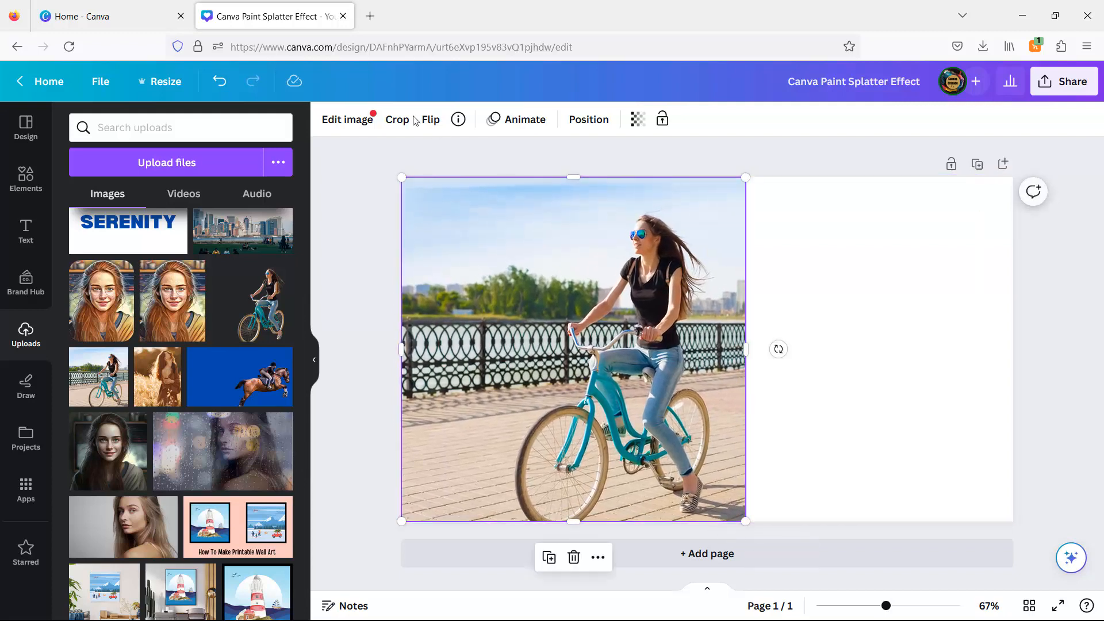
- Remove the bicycle photo's background and enlarge the cutout slightly so the rider nearly fills the page height
click(358, 122)
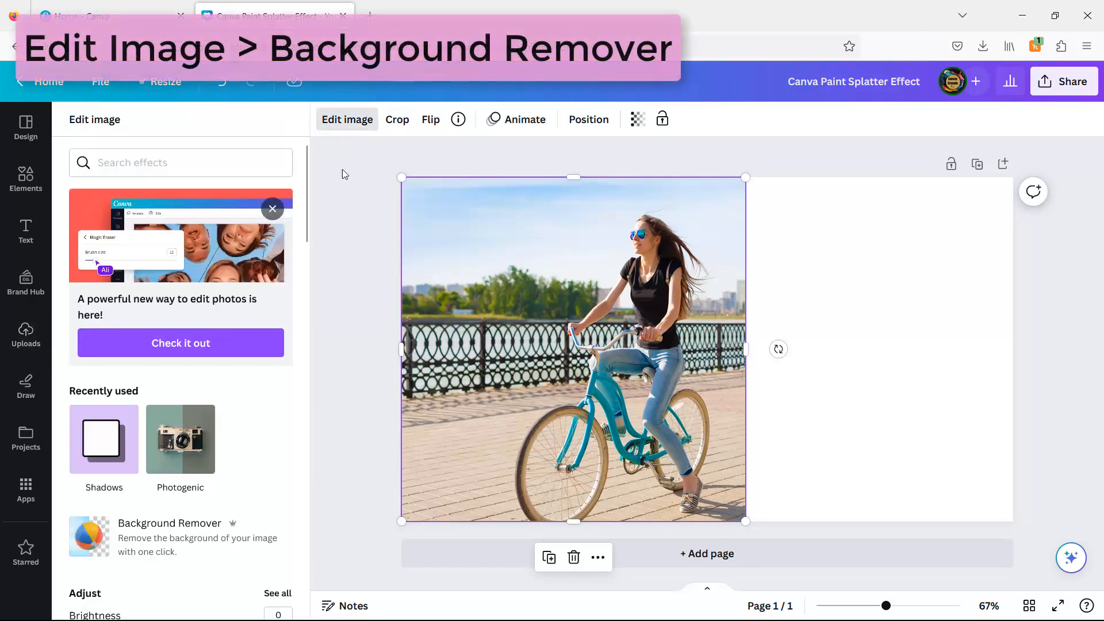
click(155, 535)
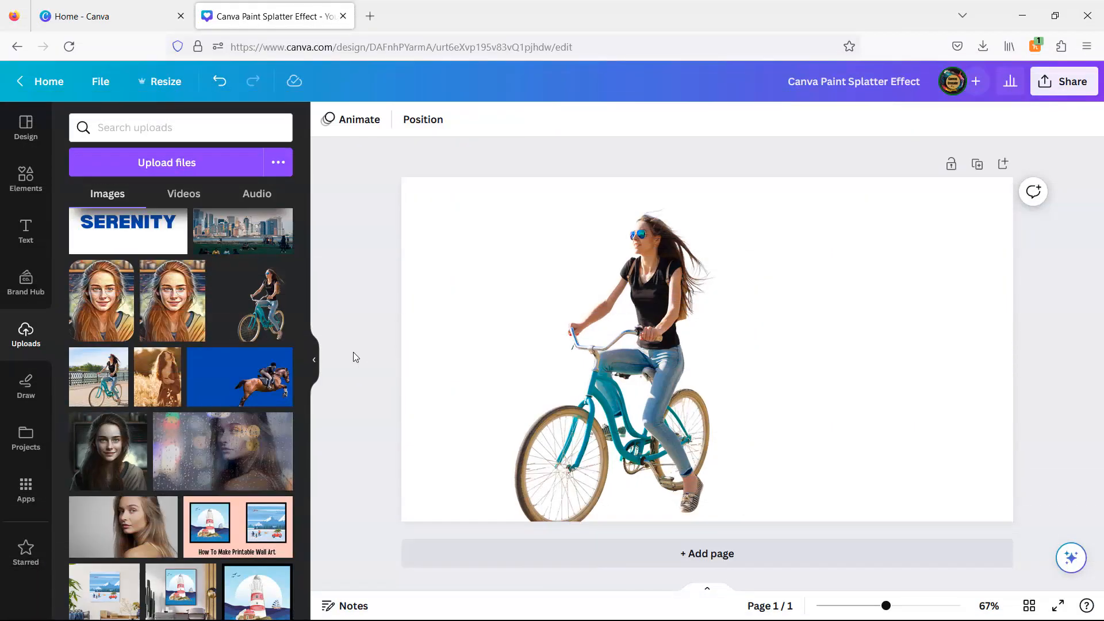
click(674, 322)
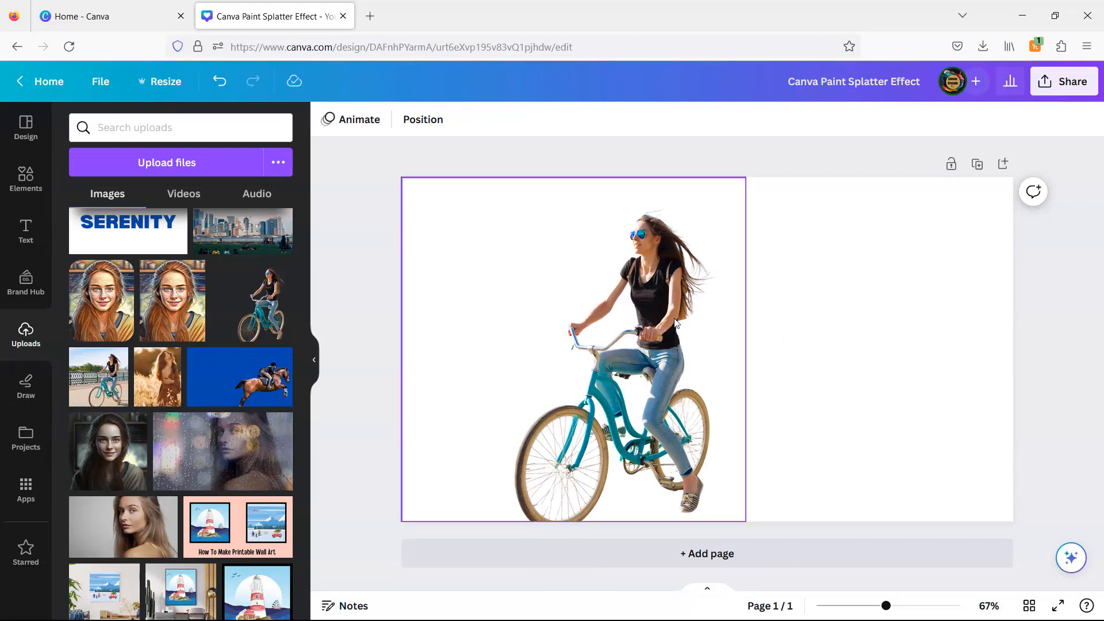
drag(573, 178, 573, 202)
drag(743, 202, 771, 174)
click(1071, 305)
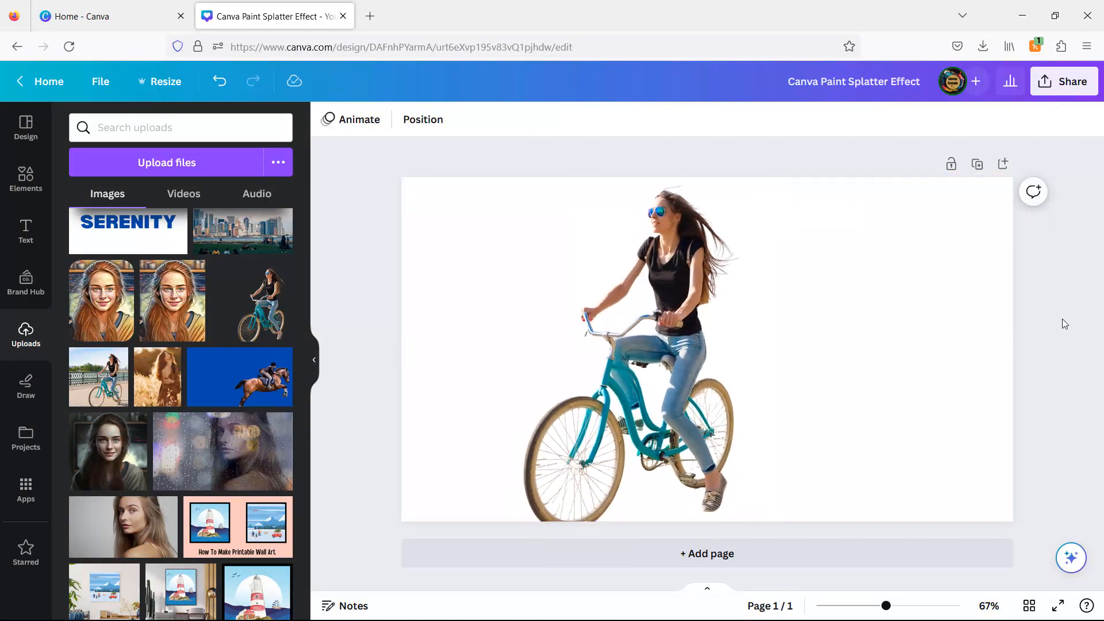
- Search the design elements for "splatter" and show all matching graphics
click(25, 179)
click(149, 123)
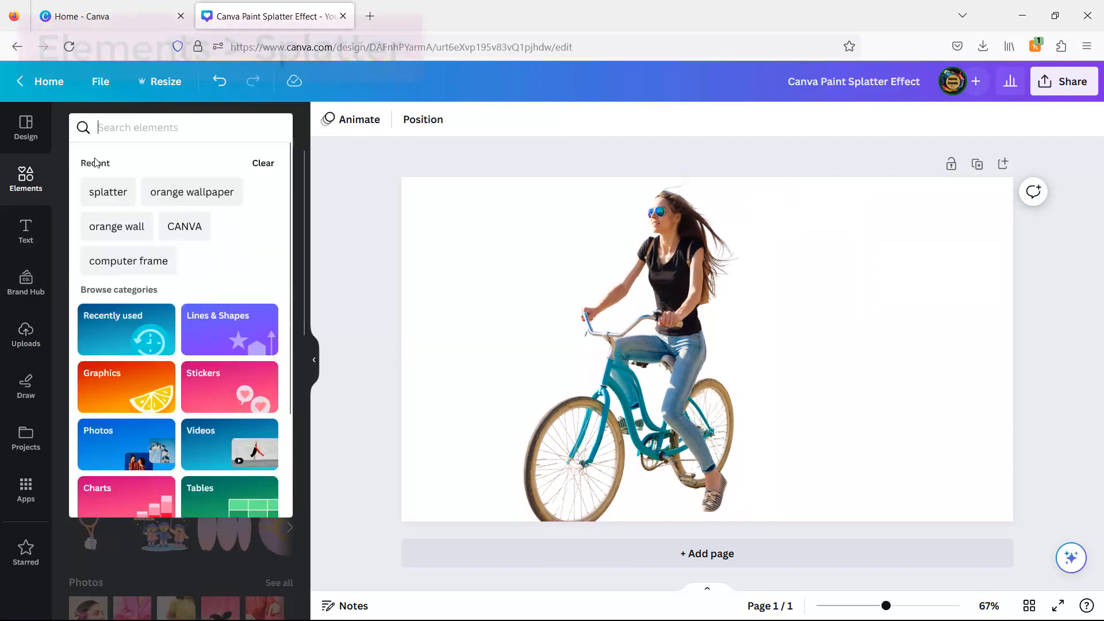
click(109, 190)
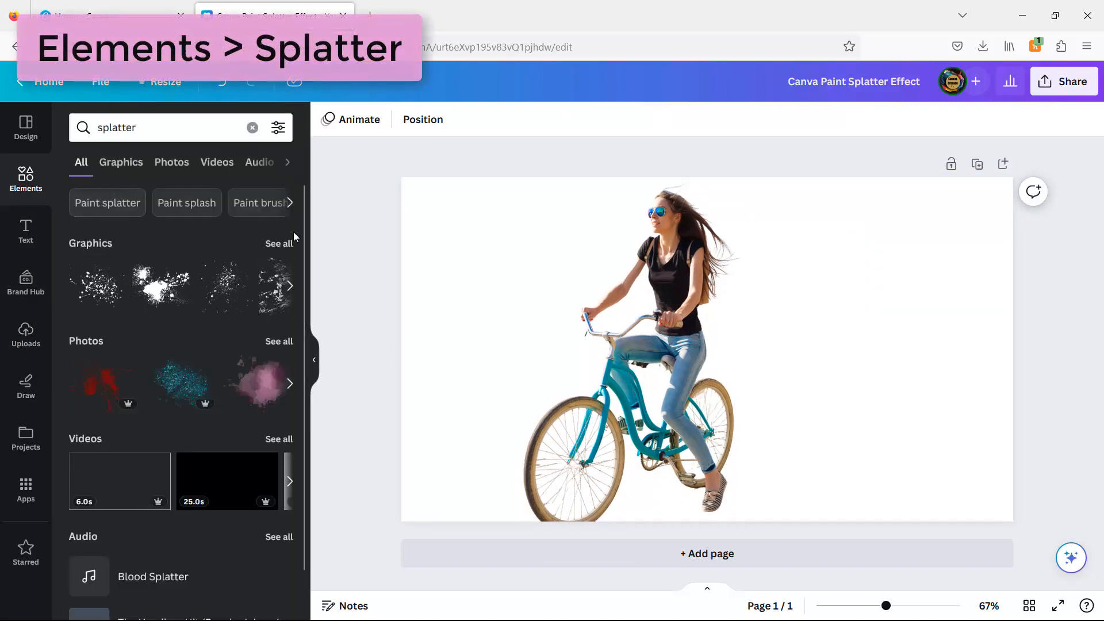
click(280, 243)
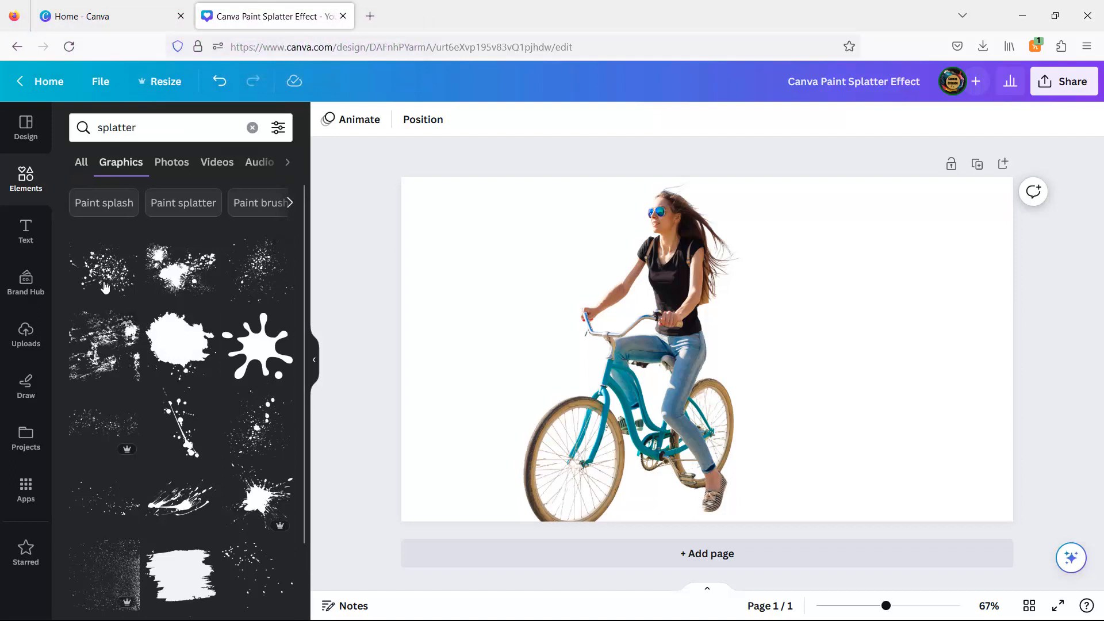
- Add the first scattered-dots splatter graphic, shrink it onto the woman's hair and flip it horizontally
click(105, 287)
drag(739, 313, 787, 195)
drag(845, 161, 772, 216)
drag(713, 270, 689, 189)
click(465, 119)
click(545, 166)
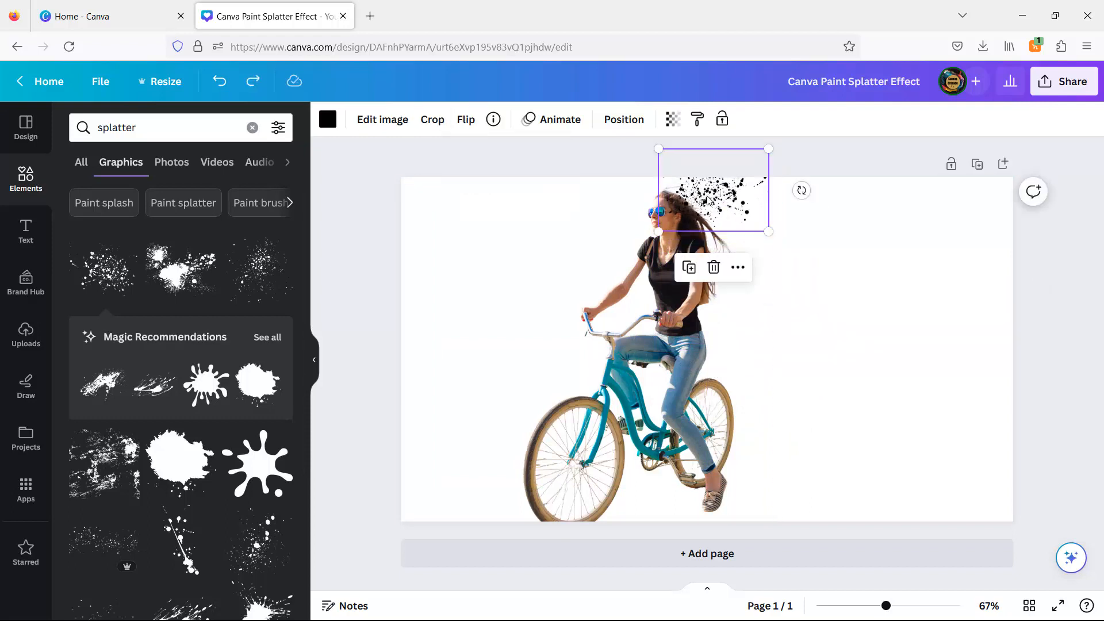
- Recolor the hair splatter with the photo's near-black color and rotate it clockwise to follow the back of the head
click(328, 124)
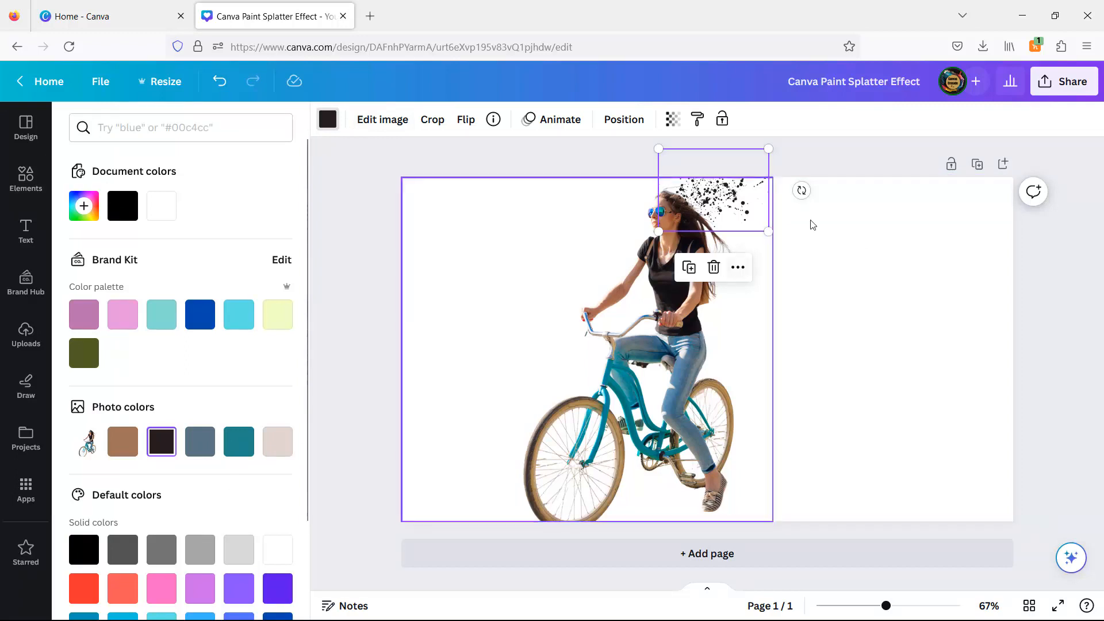
drag(801, 190, 795, 226)
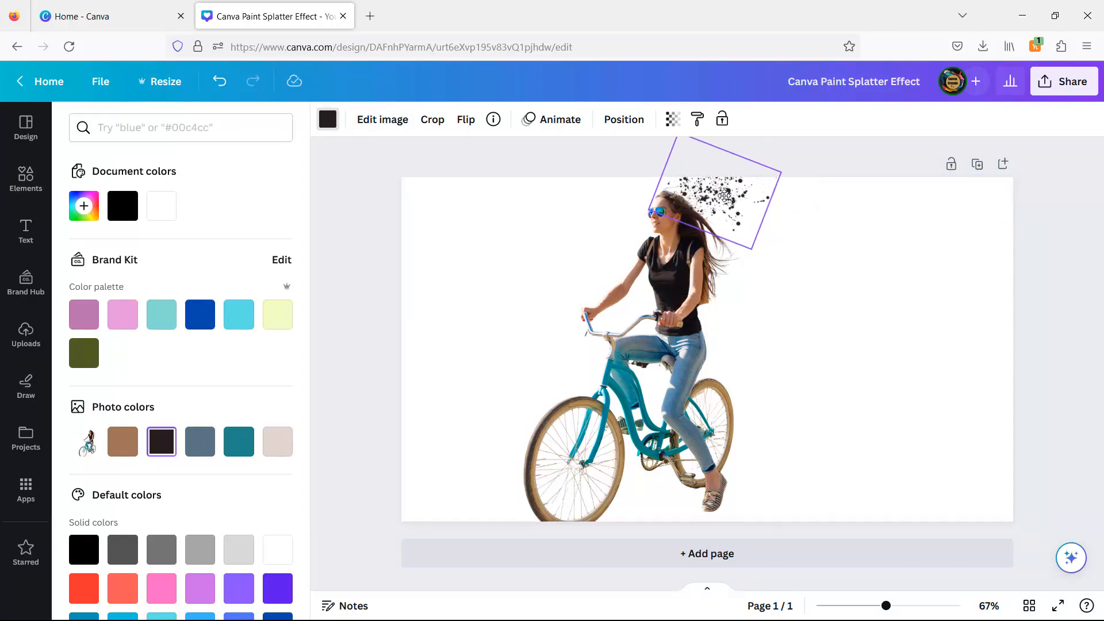
drag(713, 207, 730, 236)
- Place a brown duplicate of the splatter behind the woman's arm and a smaller near-black duplicate behind her waist
drag(719, 312, 731, 352)
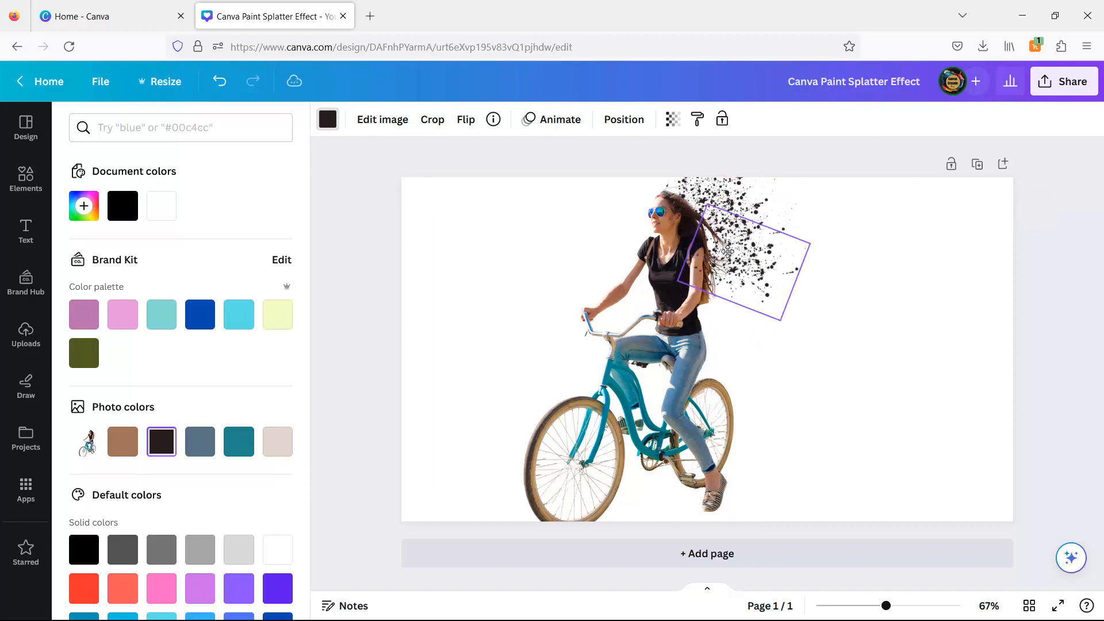
click(124, 451)
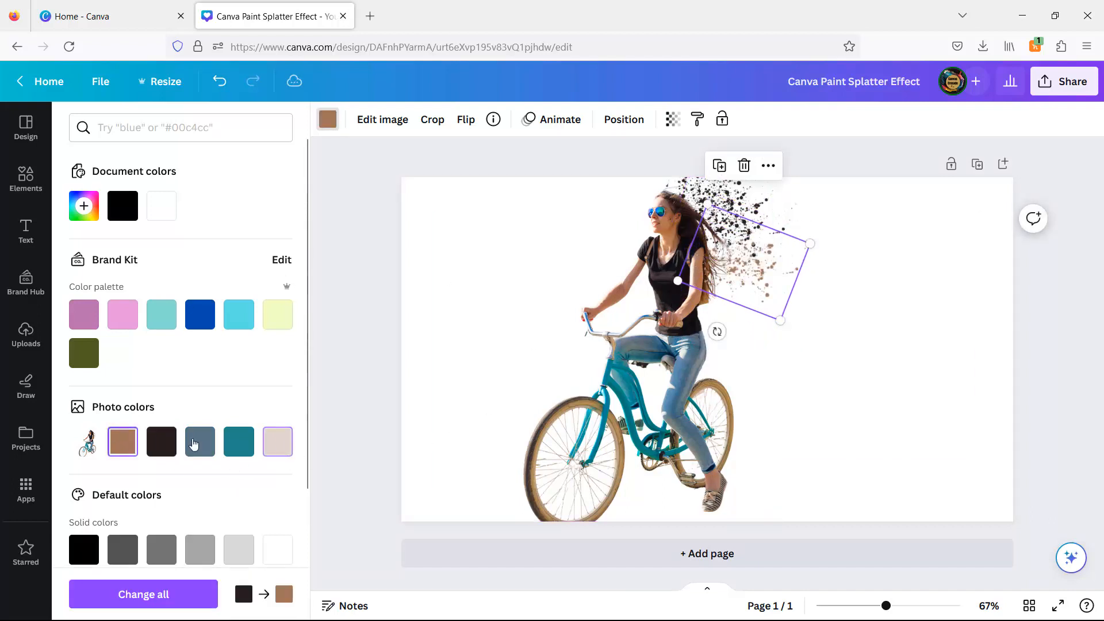
drag(736, 236, 741, 265)
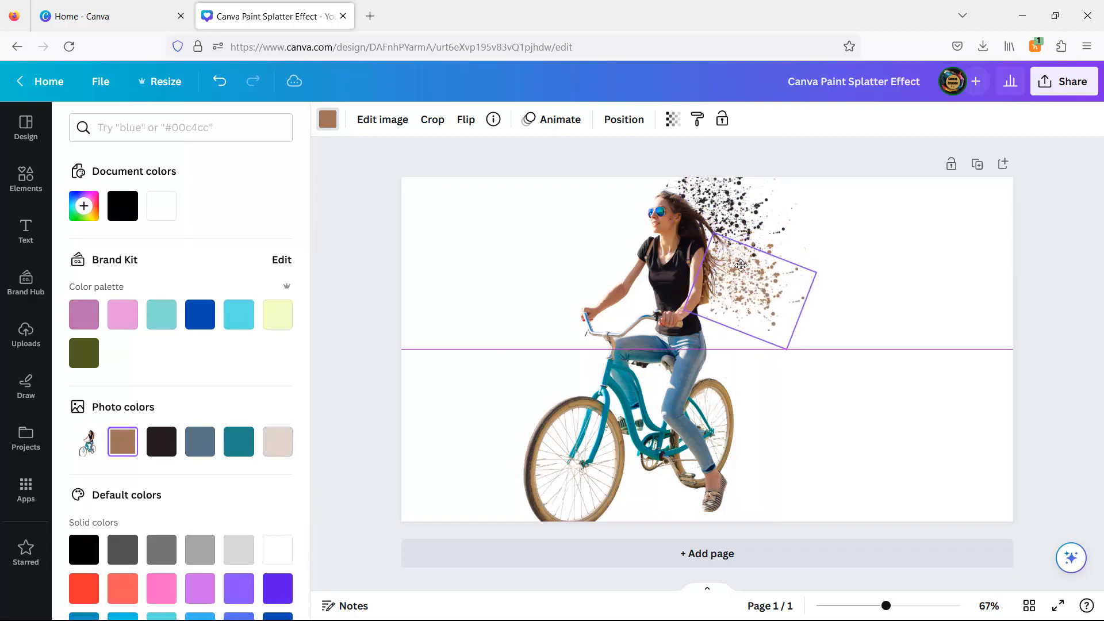
drag(723, 206, 705, 235)
click(160, 454)
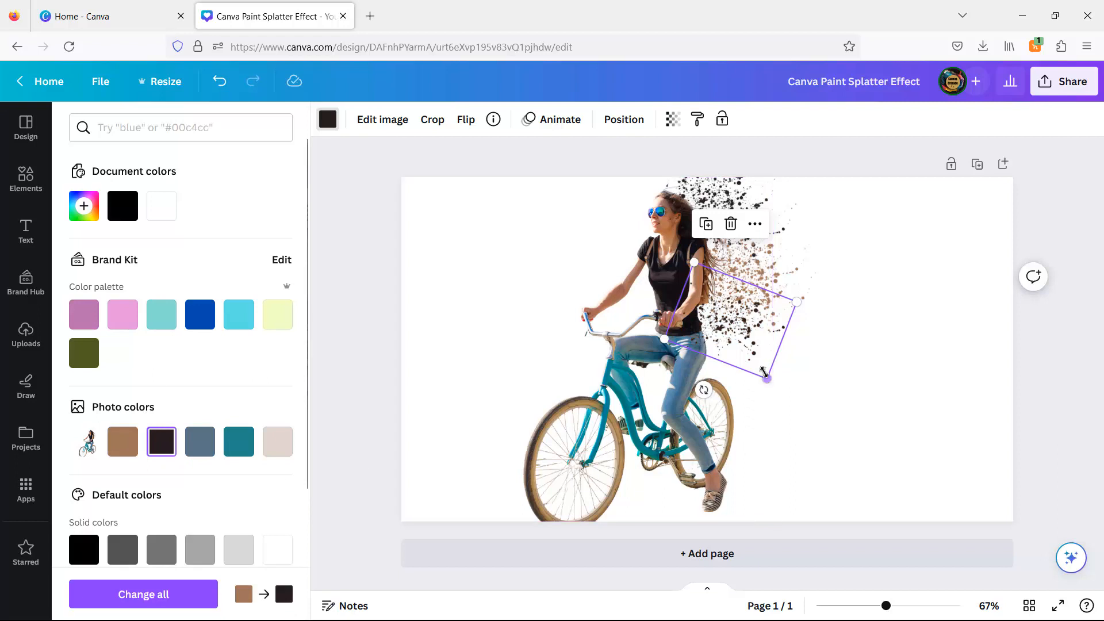
drag(766, 378, 724, 336)
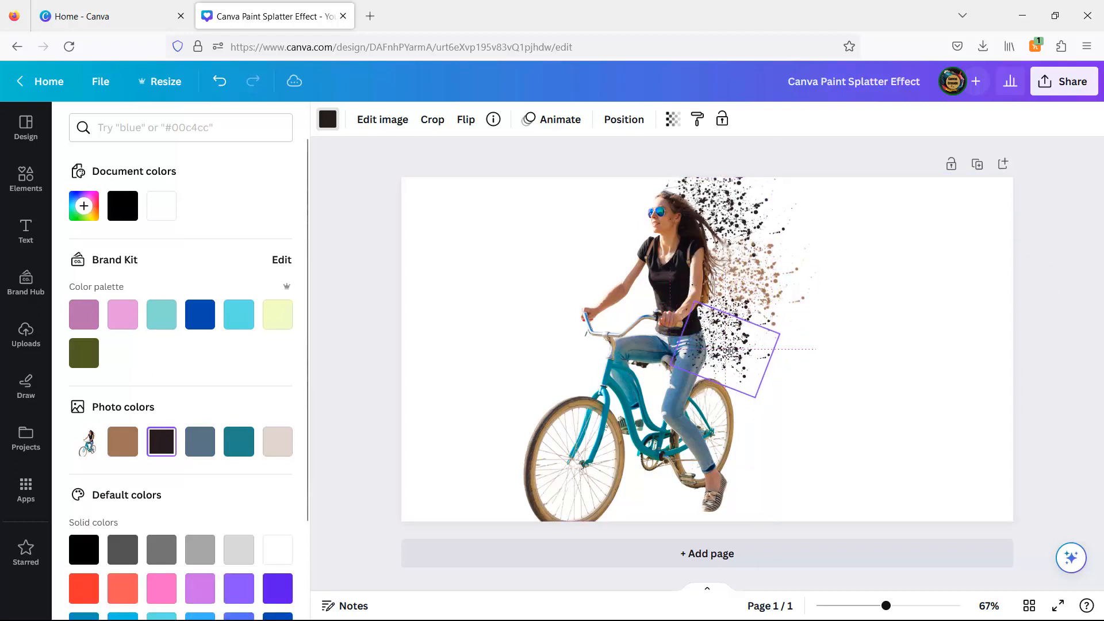
- Recolor another small splatter copy slate blue at the hip and place a rotated duplicate of it above the rear wheel
click(200, 442)
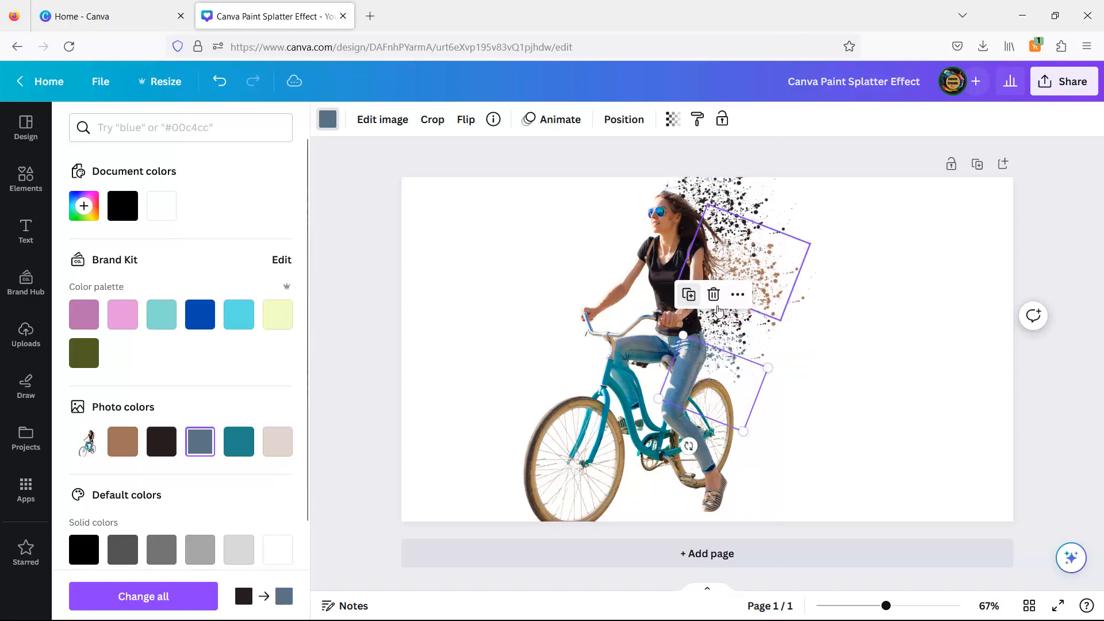
drag(717, 310, 713, 305)
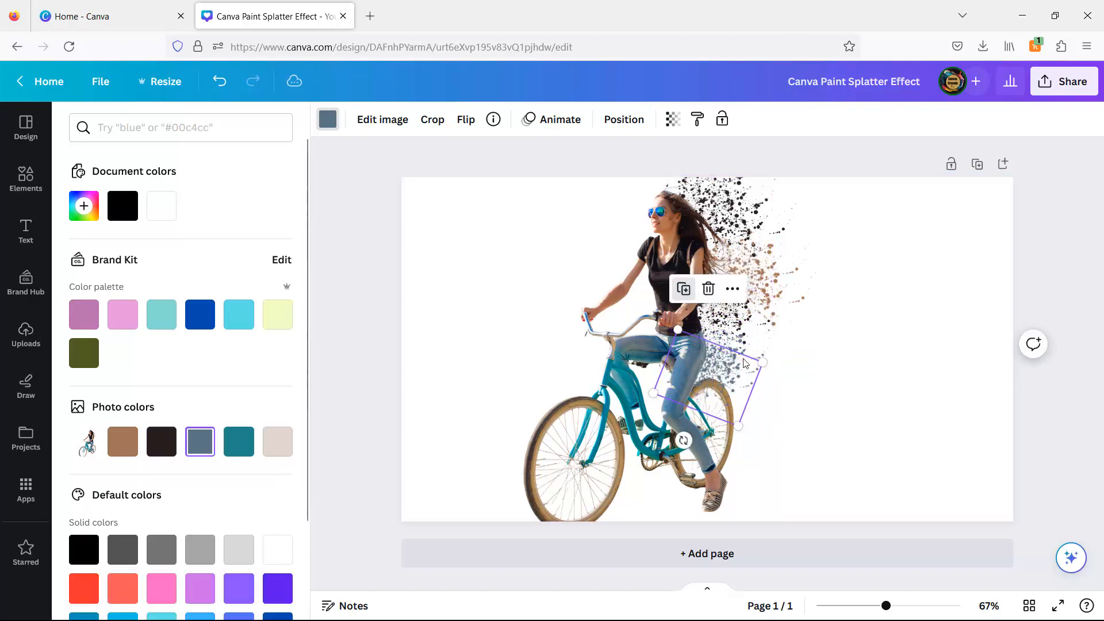
drag(715, 390, 769, 409)
drag(745, 471, 782, 460)
click(219, 82)
click(766, 406)
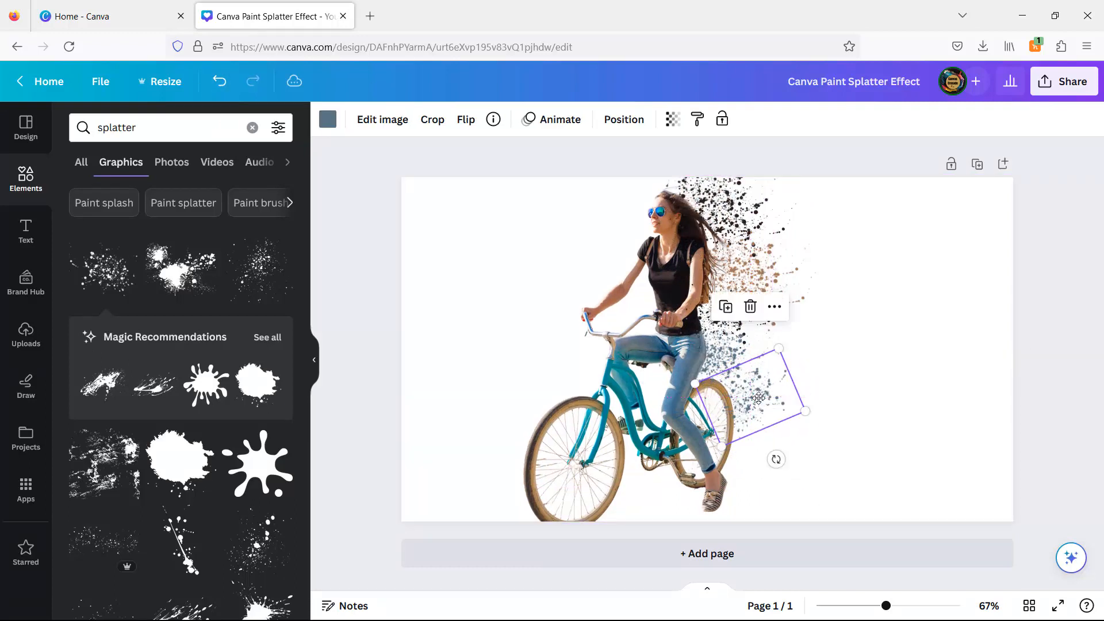
- Recolor the splatter above the rear wheel with the photo's brown and place a rotated duplicate behind the wheel
click(326, 121)
click(278, 441)
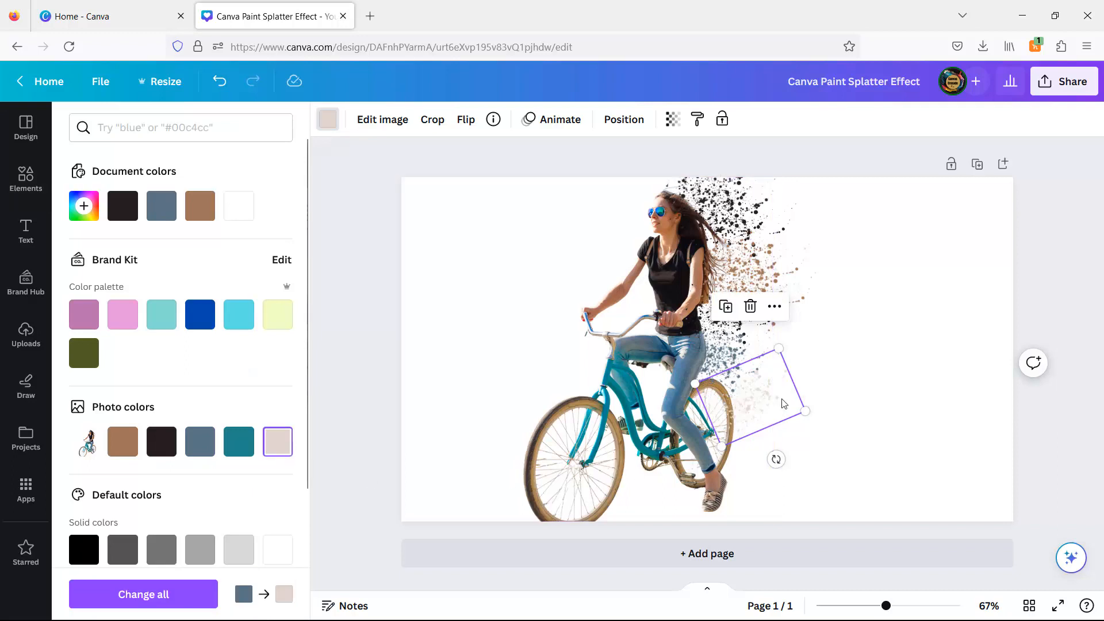
click(730, 308)
drag(765, 415, 759, 439)
drag(780, 490, 761, 517)
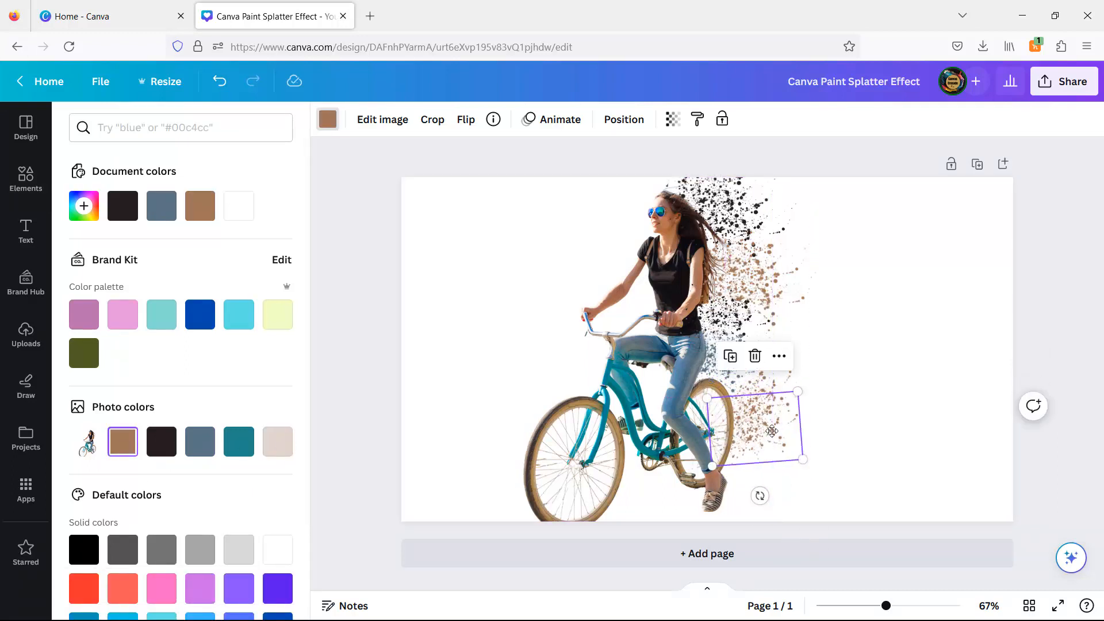
- Place a smaller duplicate of the brown splatter beside the woman's shoe
drag(771, 431, 720, 486)
drag(761, 459, 753, 497)
click(830, 488)
click(766, 474)
click(720, 392)
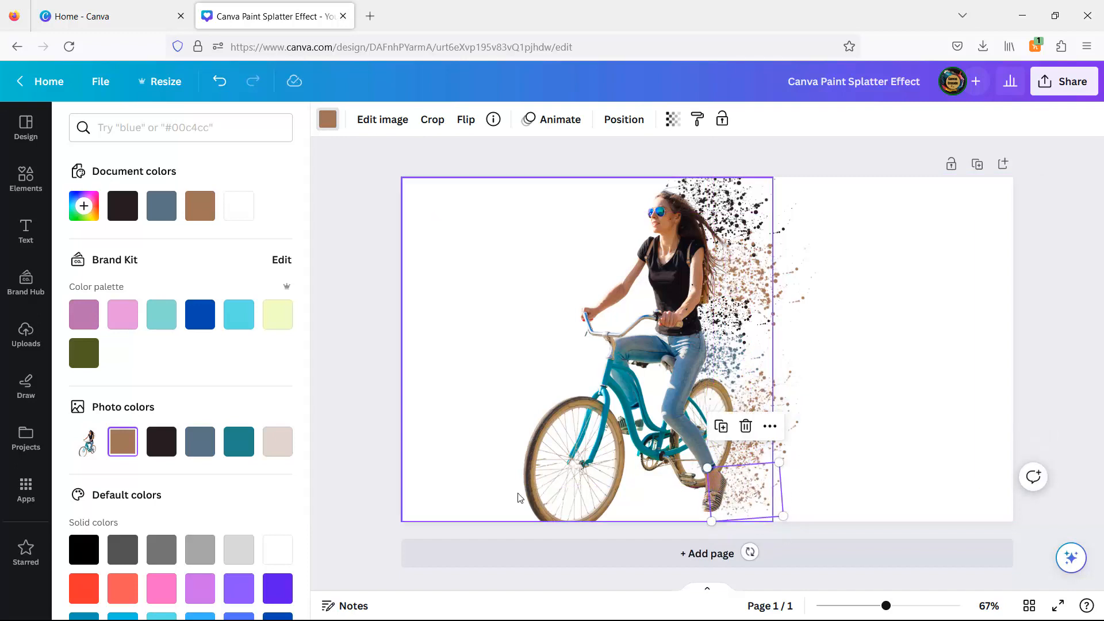
- Recolor the splatter beside the shoe slate blue and adjust its position
click(156, 449)
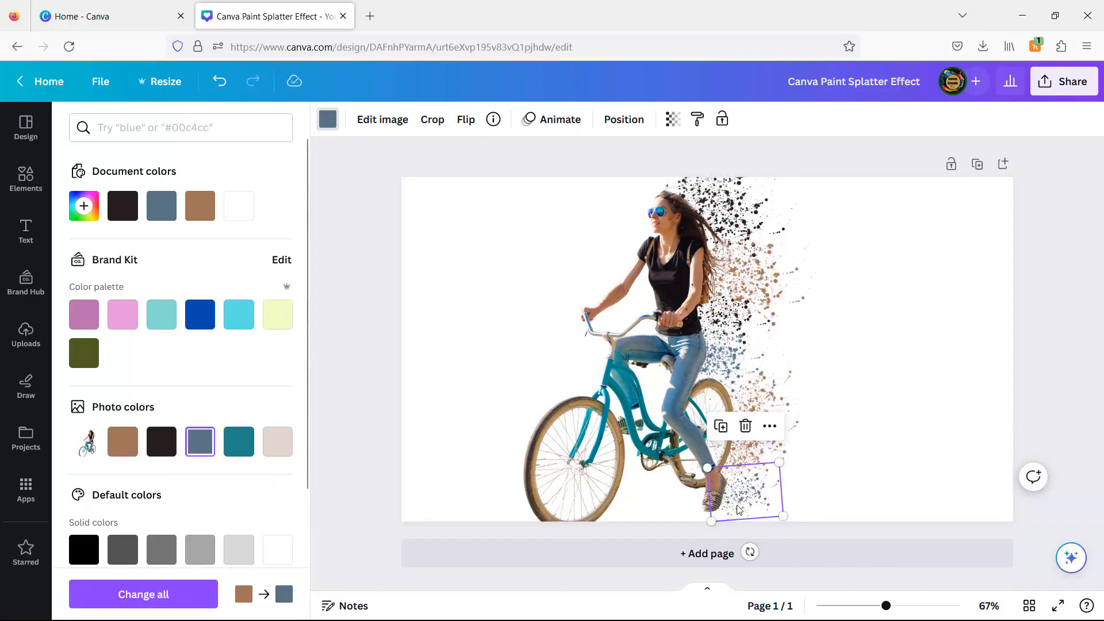
drag(747, 490, 751, 504)
drag(780, 532, 748, 490)
click(848, 491)
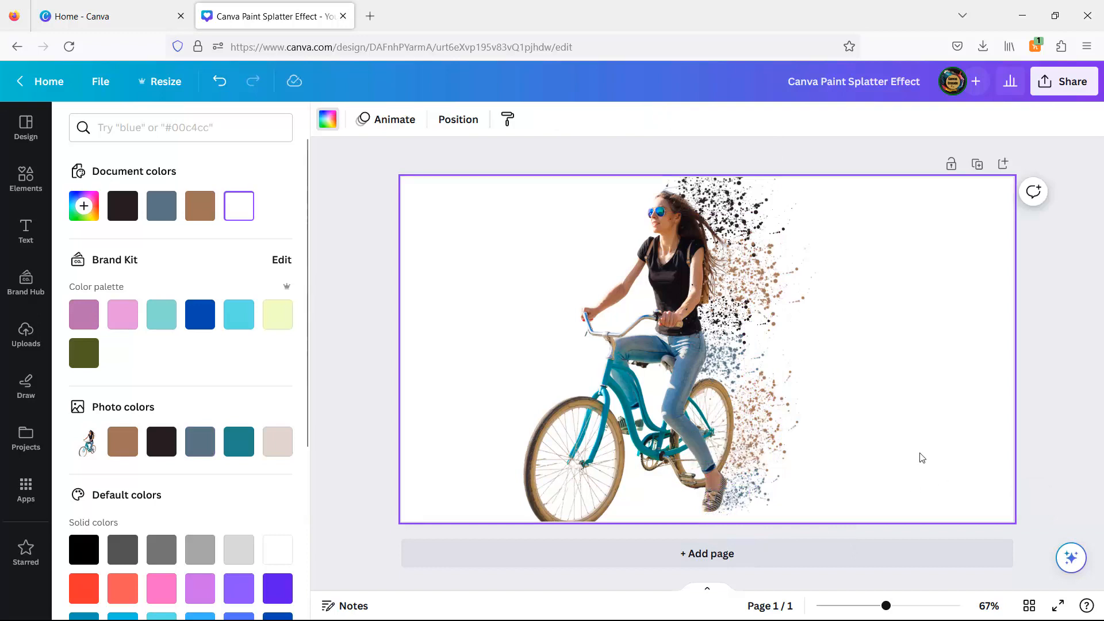
- Extend the hip's slate-blue splatter rightward with two rotated duplicates placed side by side
click(731, 371)
click(693, 286)
drag(722, 359, 775, 342)
drag(750, 417, 783, 420)
drag(773, 355, 773, 342)
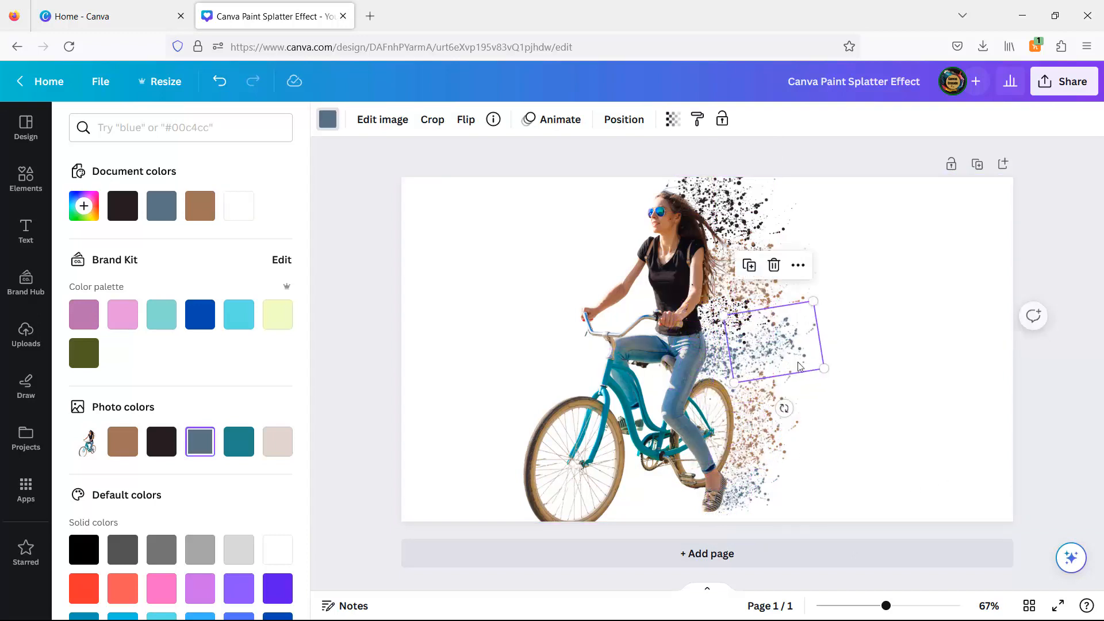
click(758, 265)
drag(843, 311, 826, 335)
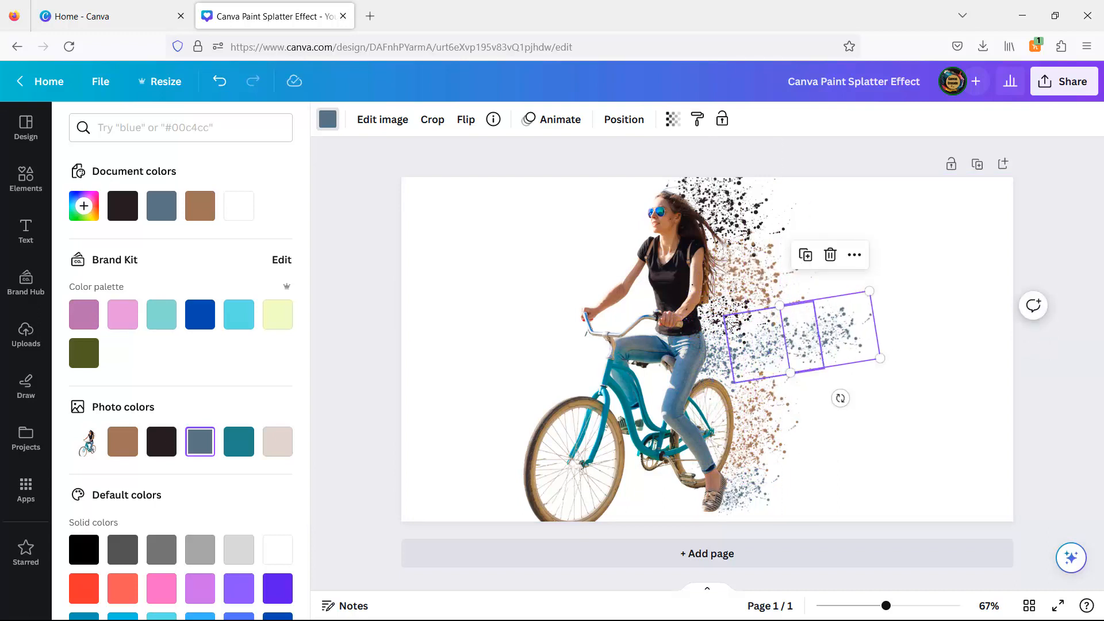
- Extend the waist's near-black splatter rightward with duplicates rotated to form an upward-slanting trail
click(739, 325)
click(727, 302)
click(700, 227)
drag(750, 320, 807, 328)
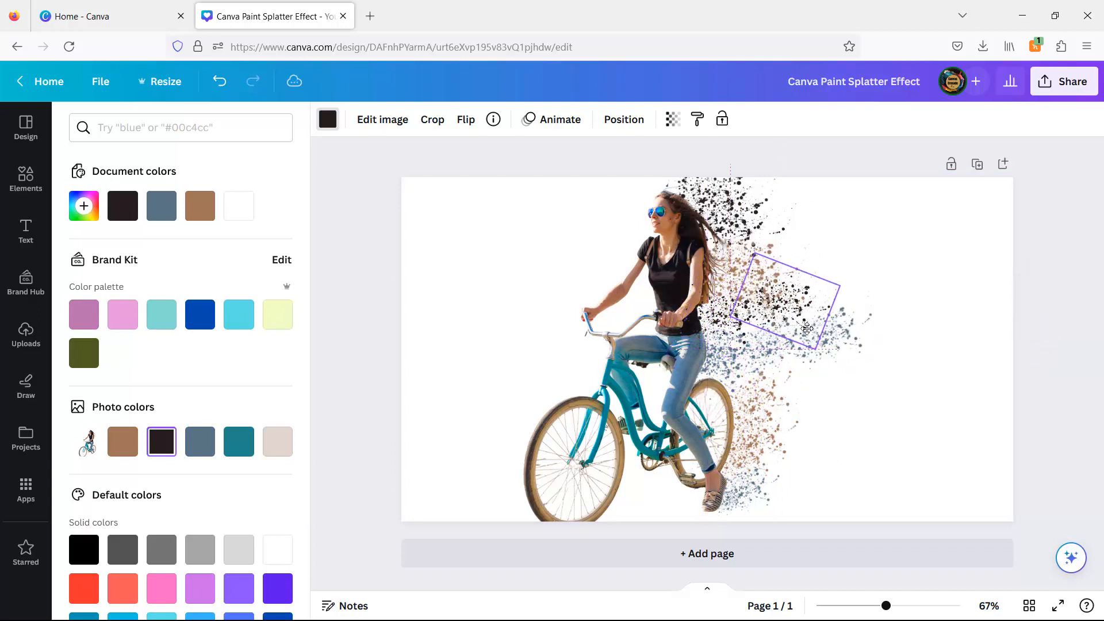
click(466, 120)
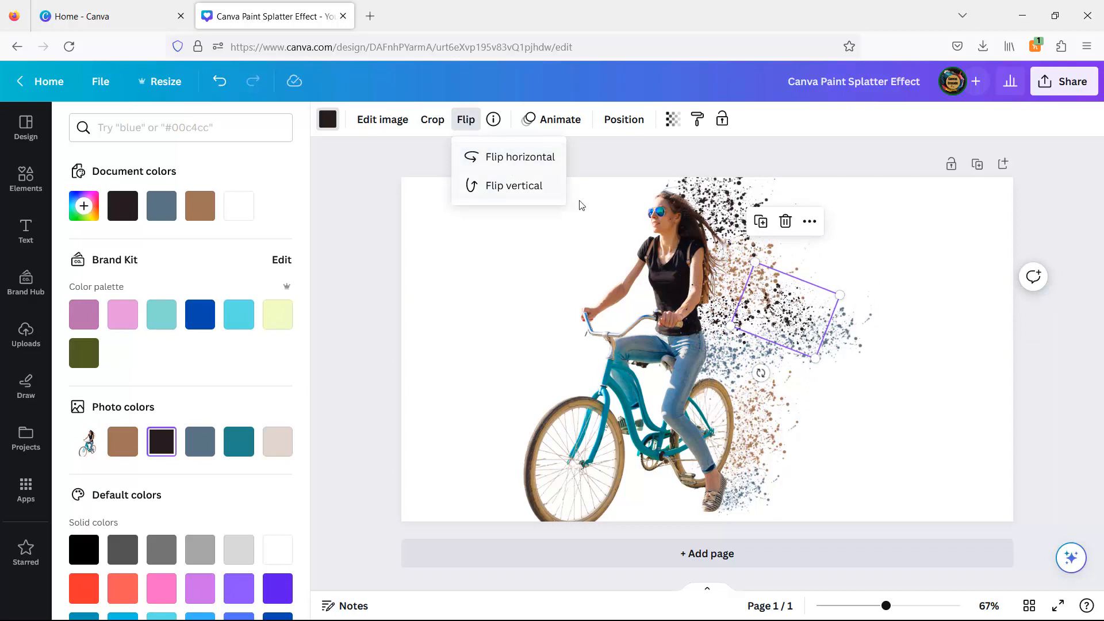
drag(761, 378, 799, 372)
drag(789, 319, 860, 287)
- Duplicate the near-black hair splatter and place the copies rightward along the page's top edge
click(746, 225)
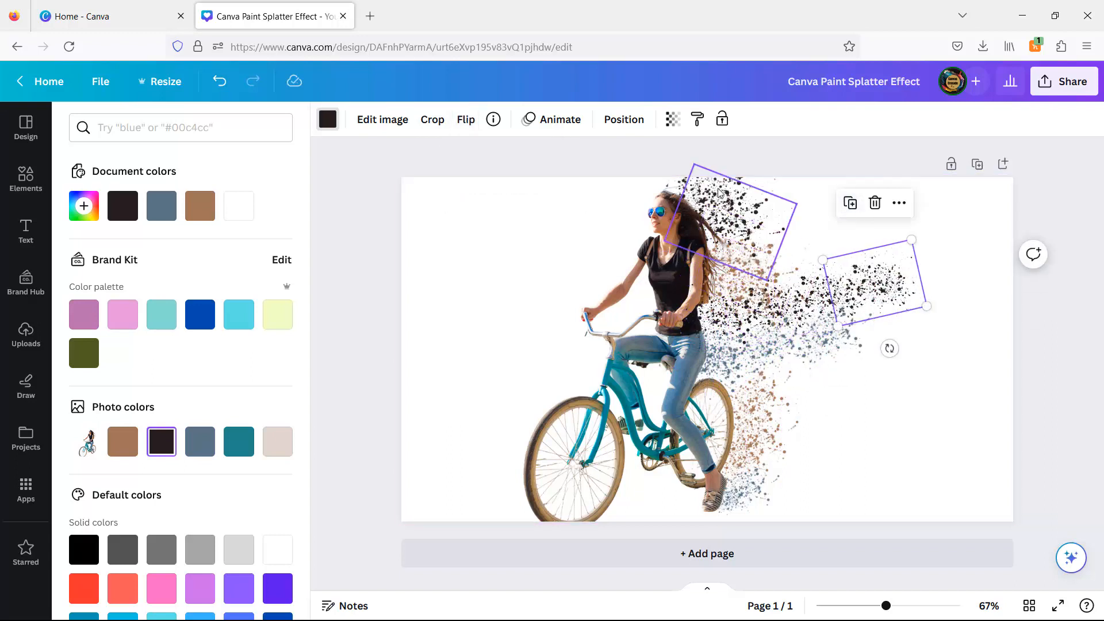
click(725, 249)
click(706, 318)
drag(713, 313, 791, 273)
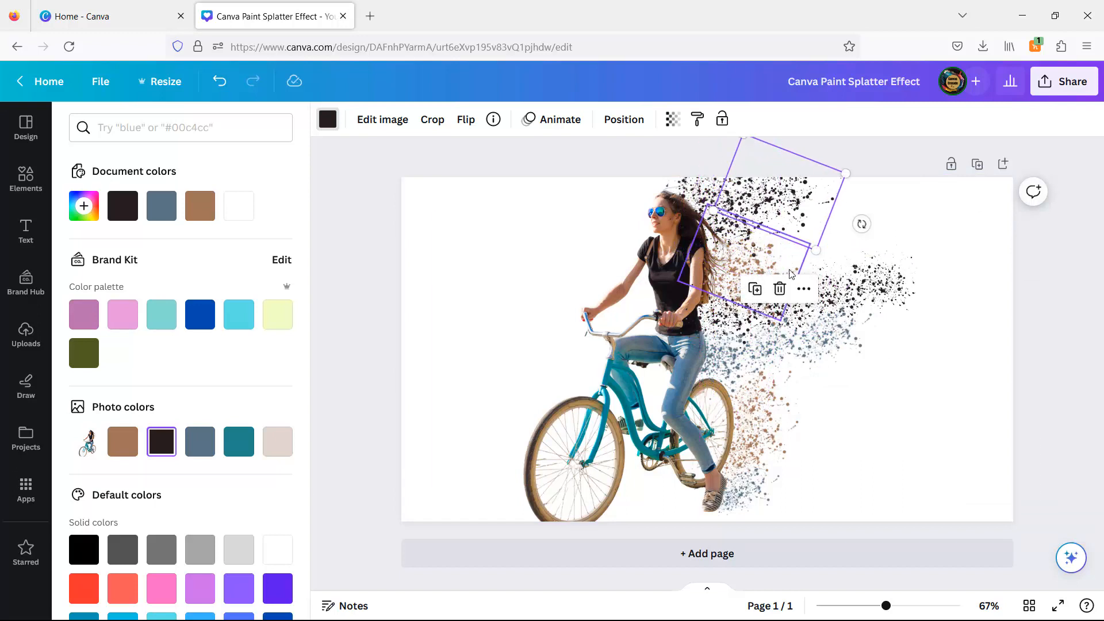
drag(803, 206, 853, 232)
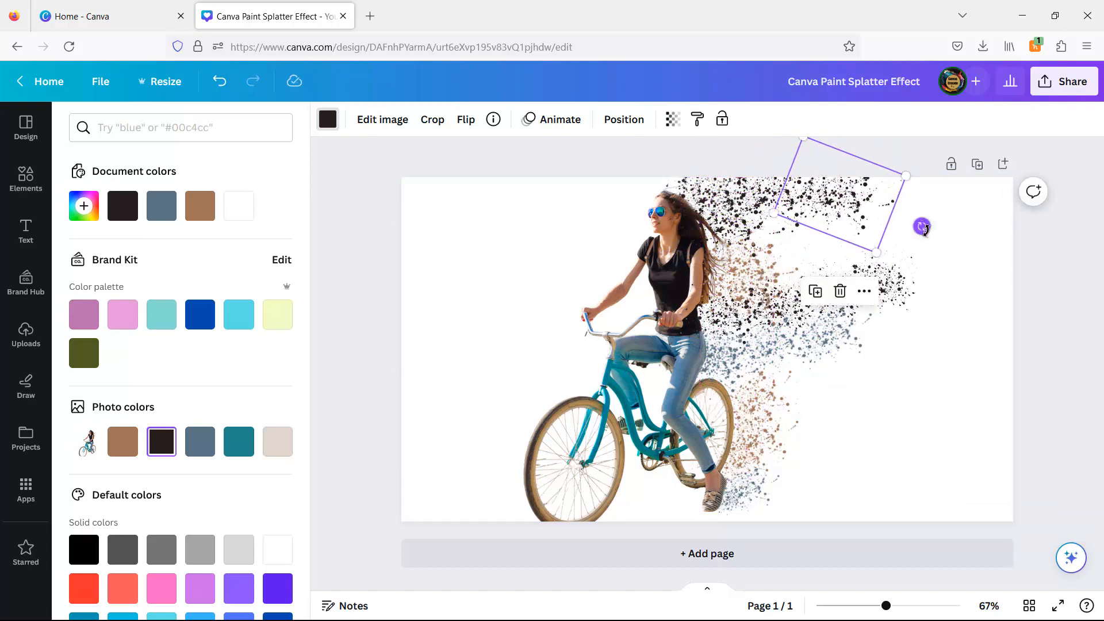
- Rotate the outermost top splatter counterclockwise and extend the trail with another copy at the page's upper-right corner
drag(922, 227, 920, 195)
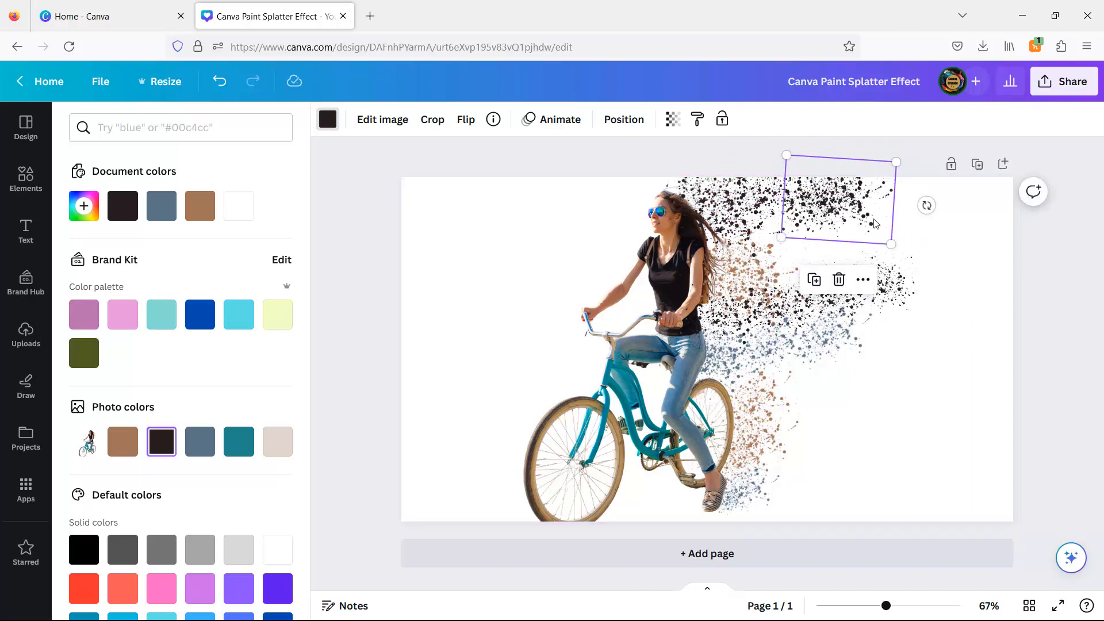
drag(874, 223, 923, 212)
click(873, 276)
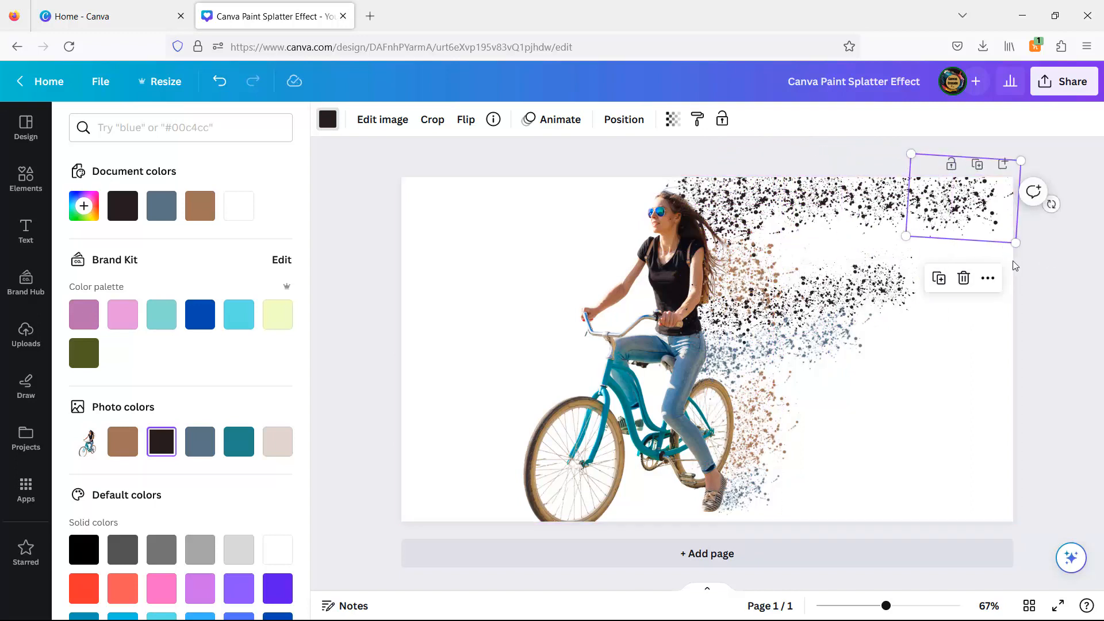
- Extend the arm's brown splatter and the waist's near-black splatter to the page's right edge with duplicates
click(750, 253)
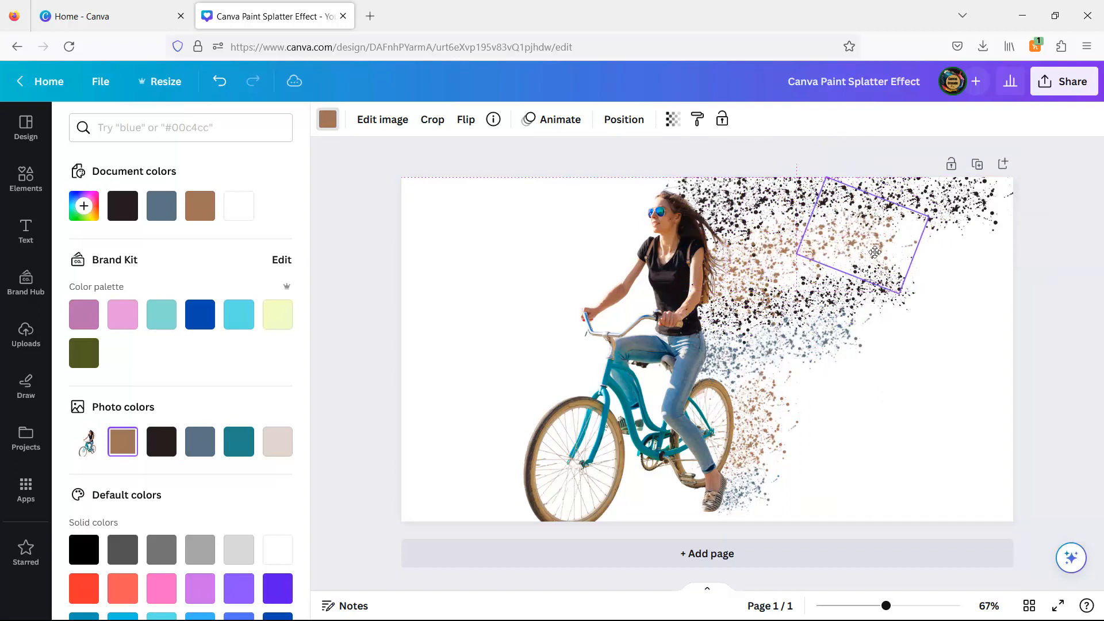
click(837, 333)
click(903, 326)
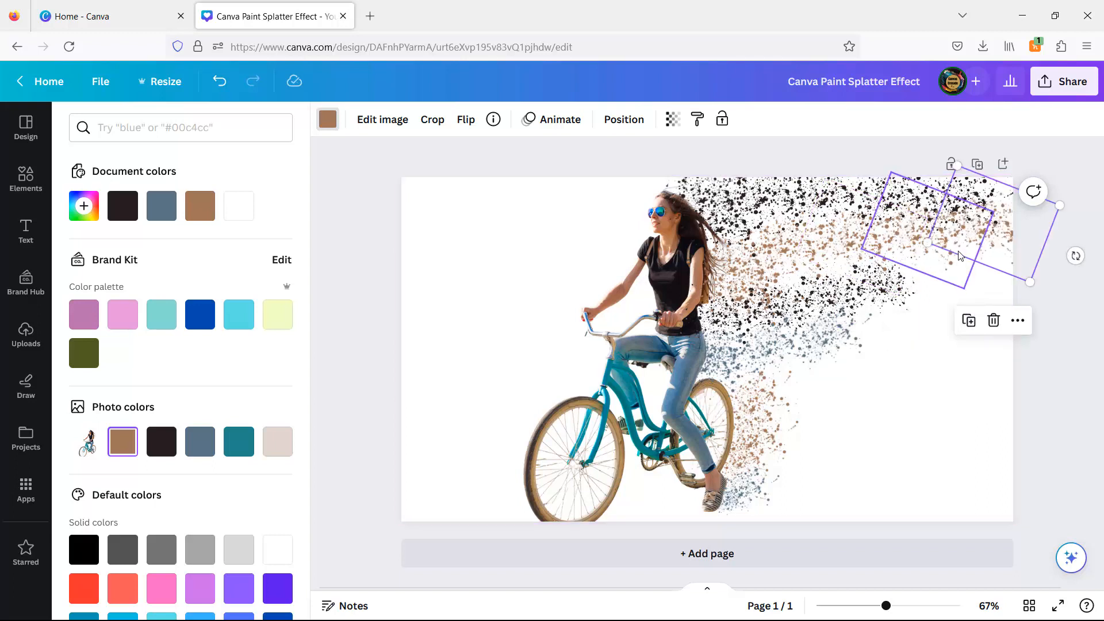
click(760, 305)
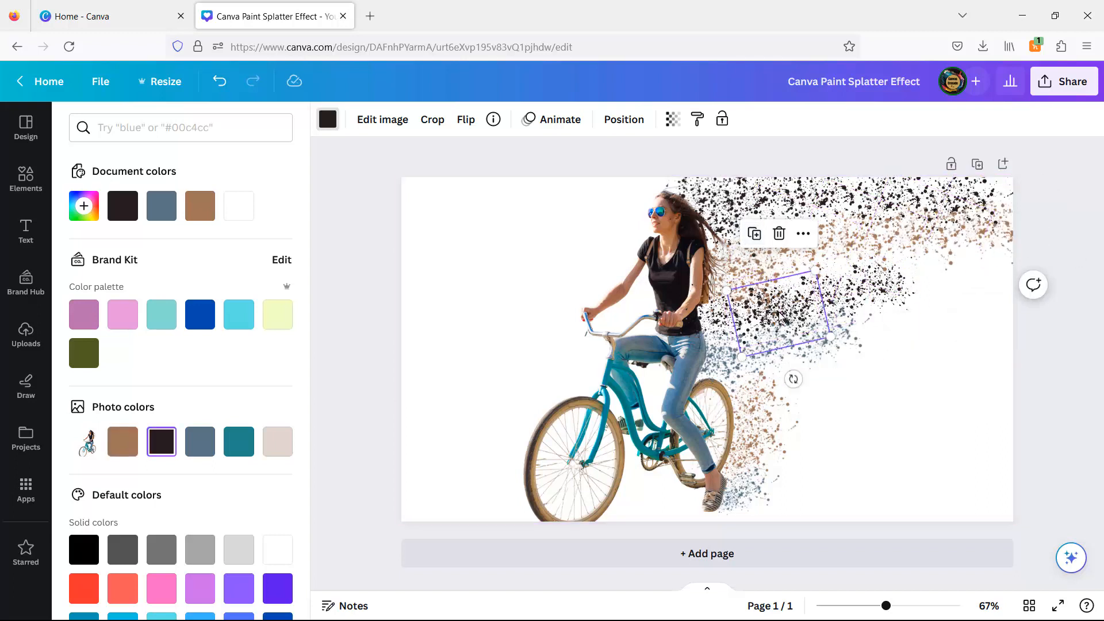
drag(919, 293, 972, 283)
- Fill the gaps between the two near-black trails with further brown splatter copies, rotating one to vary the pattern
click(782, 274)
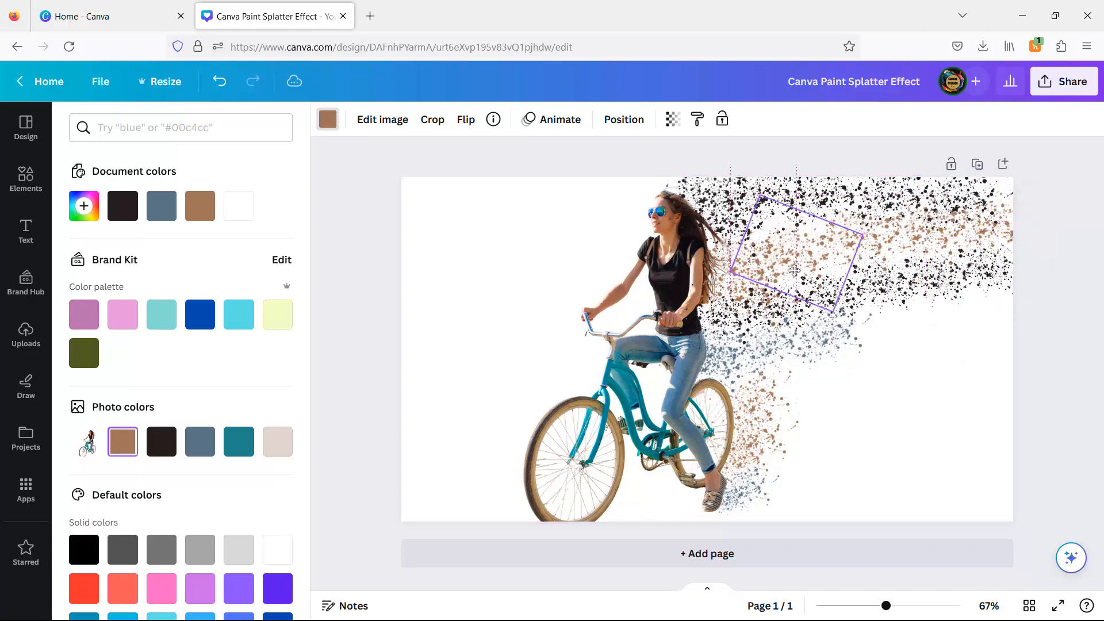
drag(777, 326, 610, 227)
click(861, 245)
drag(835, 305, 684, 161)
drag(864, 235, 850, 252)
click(1097, 296)
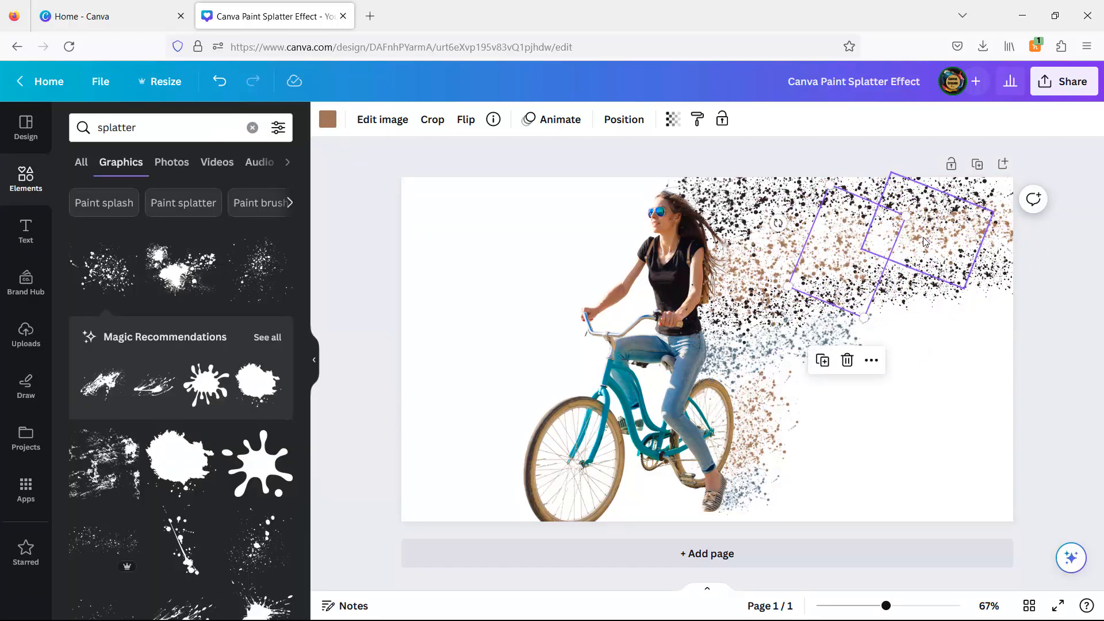
drag(951, 246, 945, 251)
click(1086, 259)
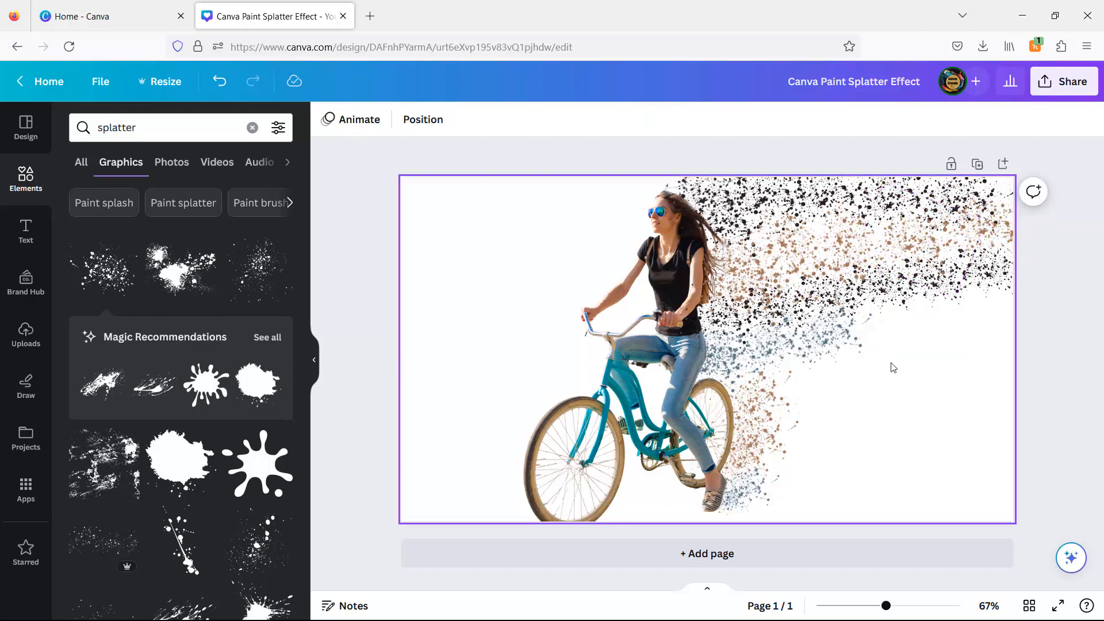
- Continue the hip's slate-blue trail to the page's right edge with duplicates placed just below the near-black trail
click(840, 339)
drag(845, 346, 888, 320)
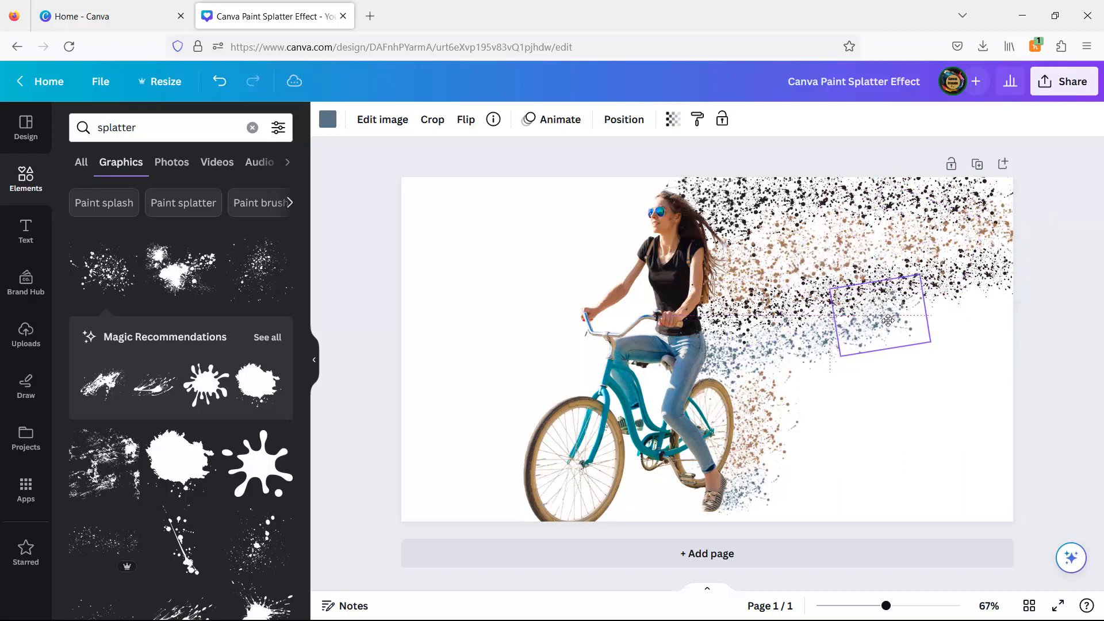
click(858, 248)
click(907, 225)
drag(974, 290, 1001, 309)
click(1088, 360)
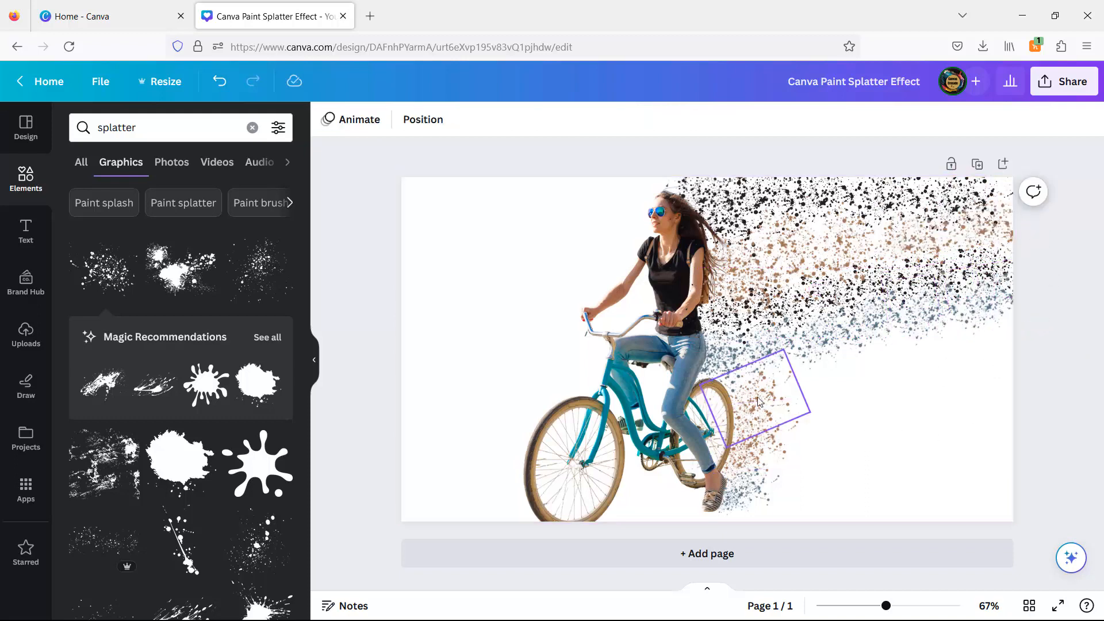
- Duplicate the brown splatter behind the rear wheel, flip and slightly rotate the copy, and place it just to the right
click(758, 395)
click(732, 308)
drag(763, 404, 806, 377)
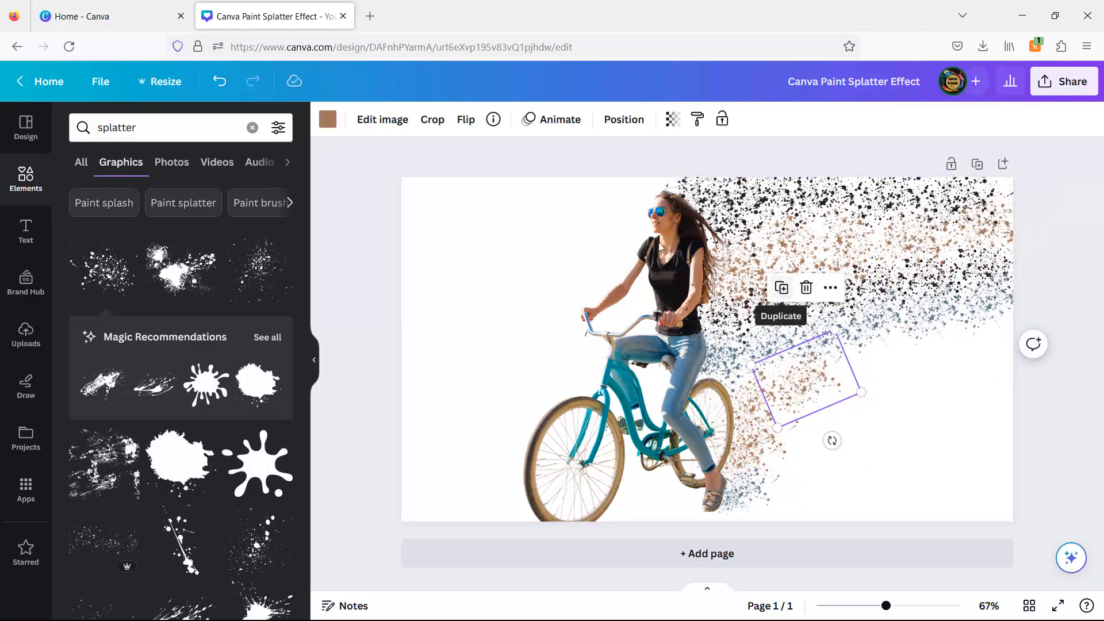
click(465, 119)
click(542, 186)
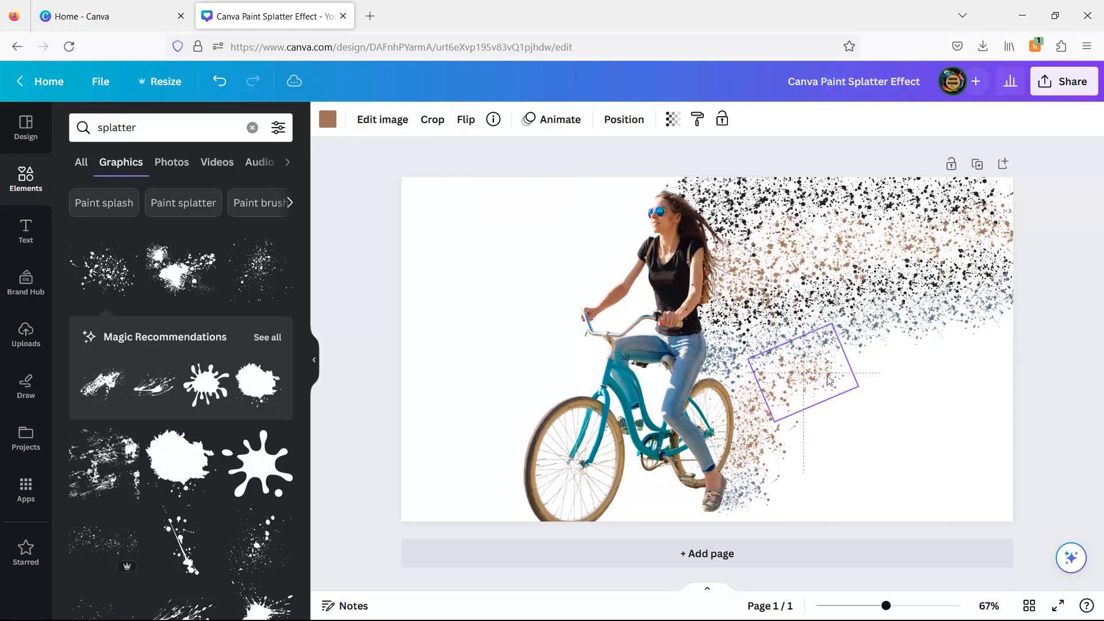
drag(814, 377, 807, 376)
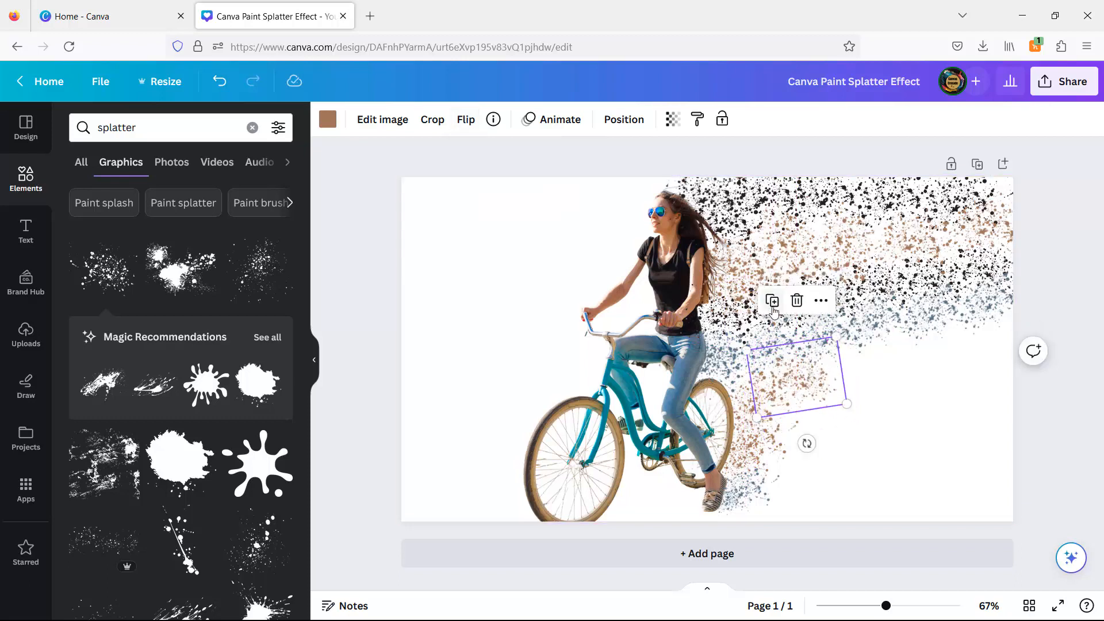
- Extend the rear wheel's brown trail to the page's right edge with more duplicates beneath the slate-blue trail
click(773, 309)
drag(855, 346, 1002, 338)
click(831, 297)
click(870, 278)
click(931, 274)
- Duplicate the lower brown splatter above the foot and spread copies rightward to widen the brown trail to the page edge
click(772, 439)
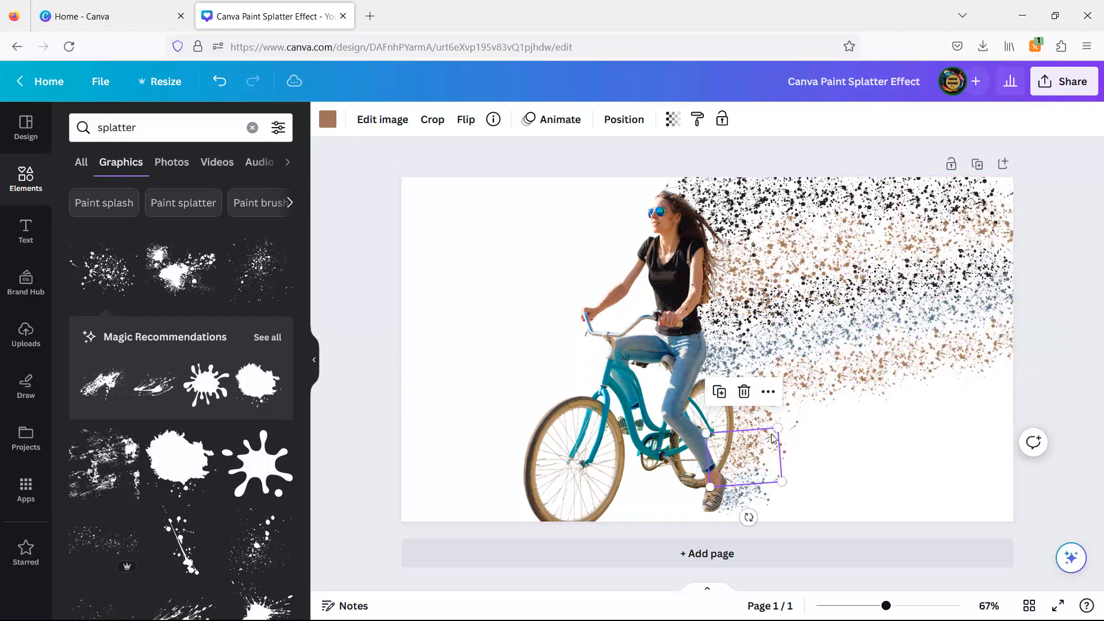
click(785, 415)
click(777, 432)
click(731, 363)
drag(773, 446, 1007, 374)
click(771, 343)
click(822, 336)
click(880, 329)
click(930, 311)
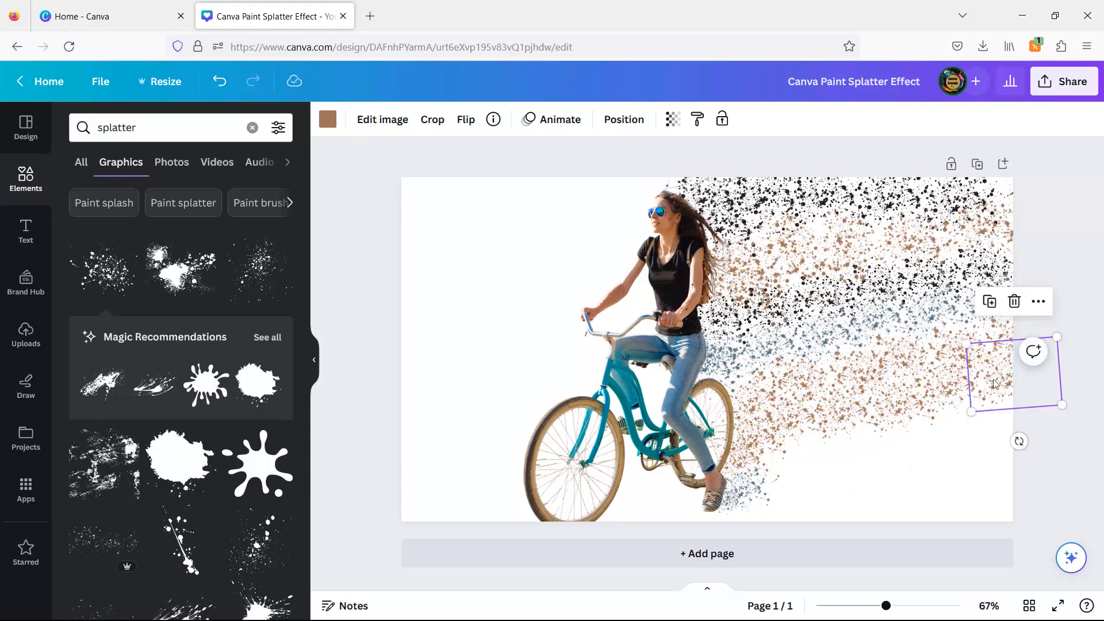
- Place one more copy of the lower brown splatter immediately to its right to fill the gap under the brown trail
click(749, 459)
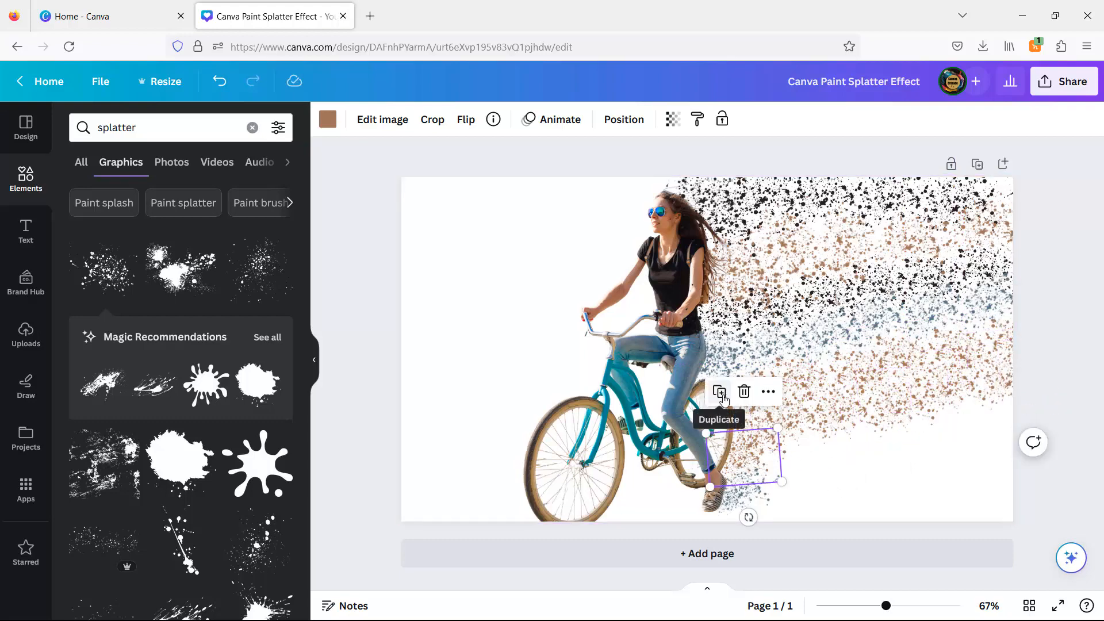
click(720, 392)
drag(763, 469, 798, 457)
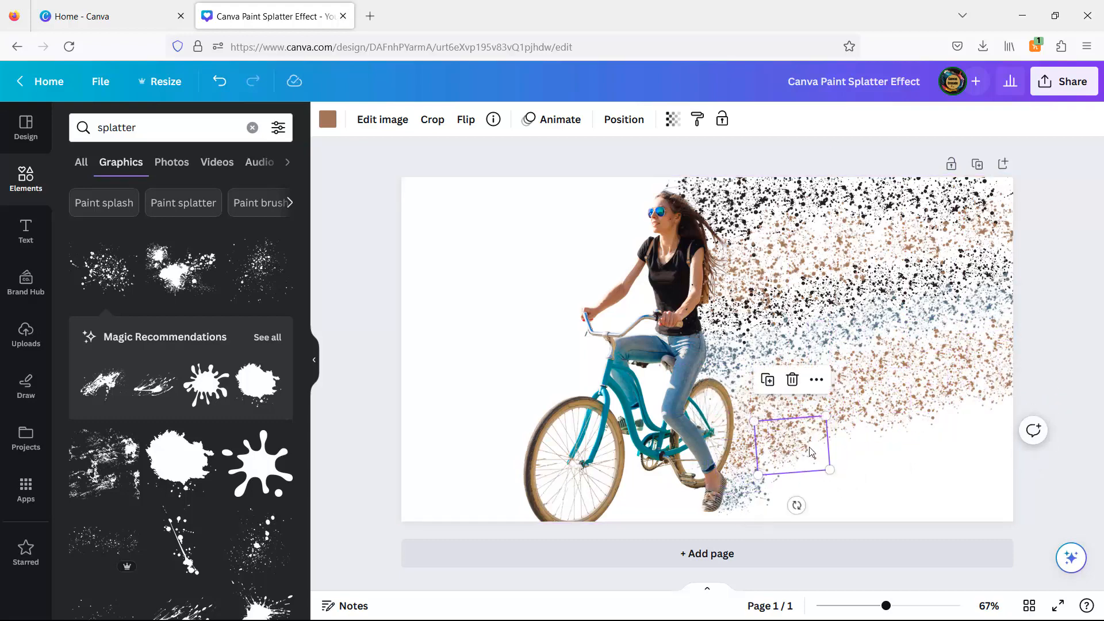
- Extend the foot's slate-blue splatter into an upward-slanting trail to the page's right edge with rotated duplicates
click(757, 489)
click(720, 420)
drag(766, 500, 836, 470)
drag(829, 467, 840, 448)
click(904, 360)
drag(814, 434, 908, 506)
click(820, 441)
click(800, 387)
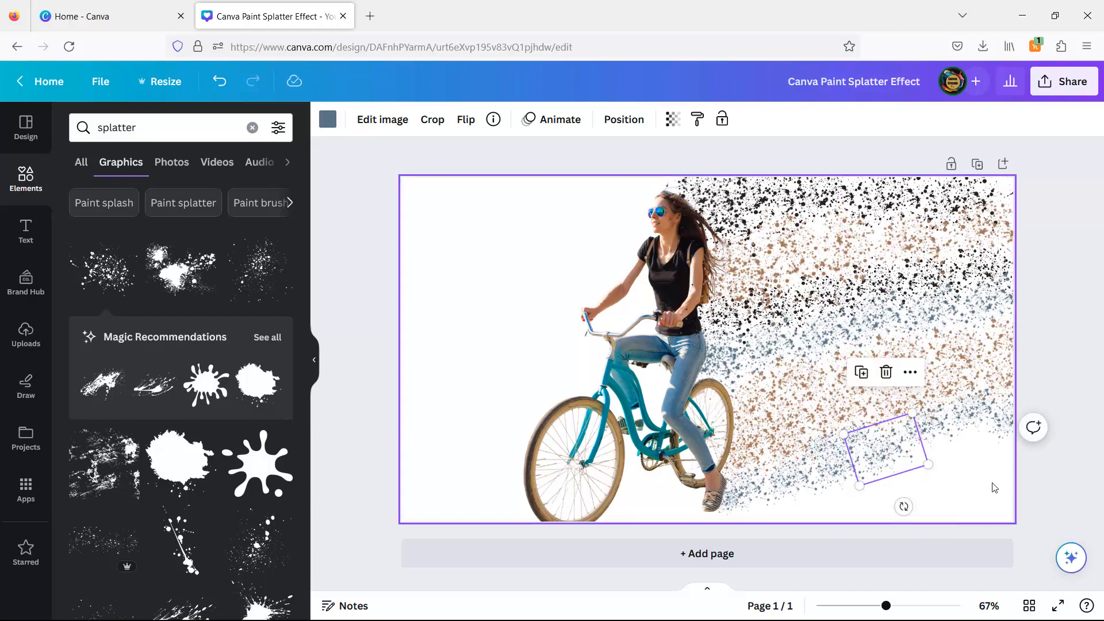
- Position the last slate-blue copy to close the remaining gap along the lower trail's right half
drag(928, 434, 934, 440)
drag(937, 489, 951, 487)
drag(937, 449, 929, 444)
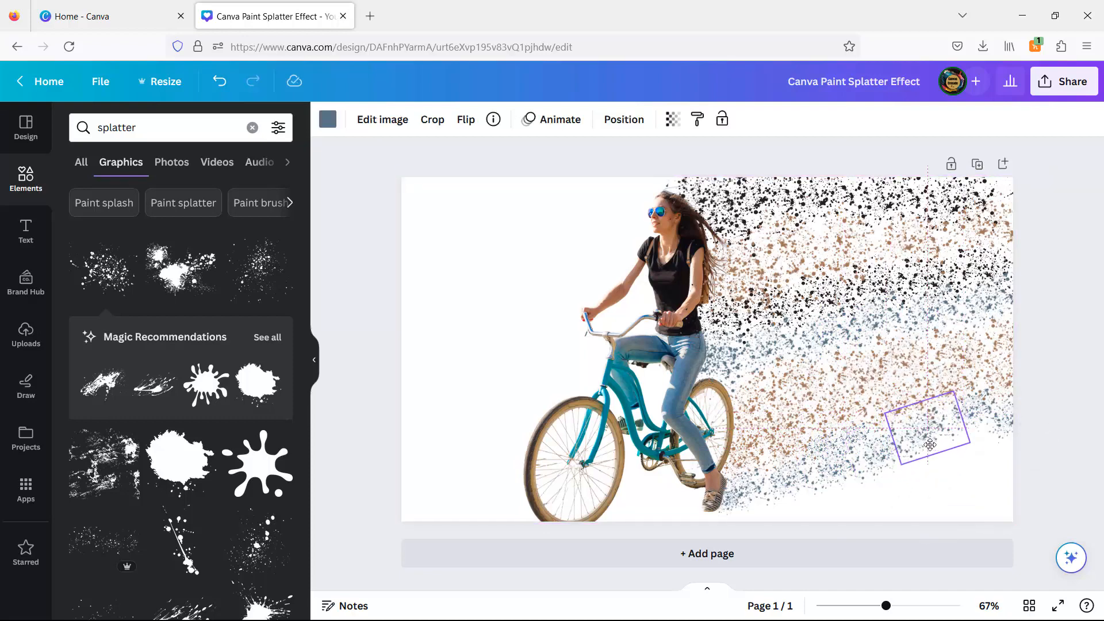
click(1080, 446)
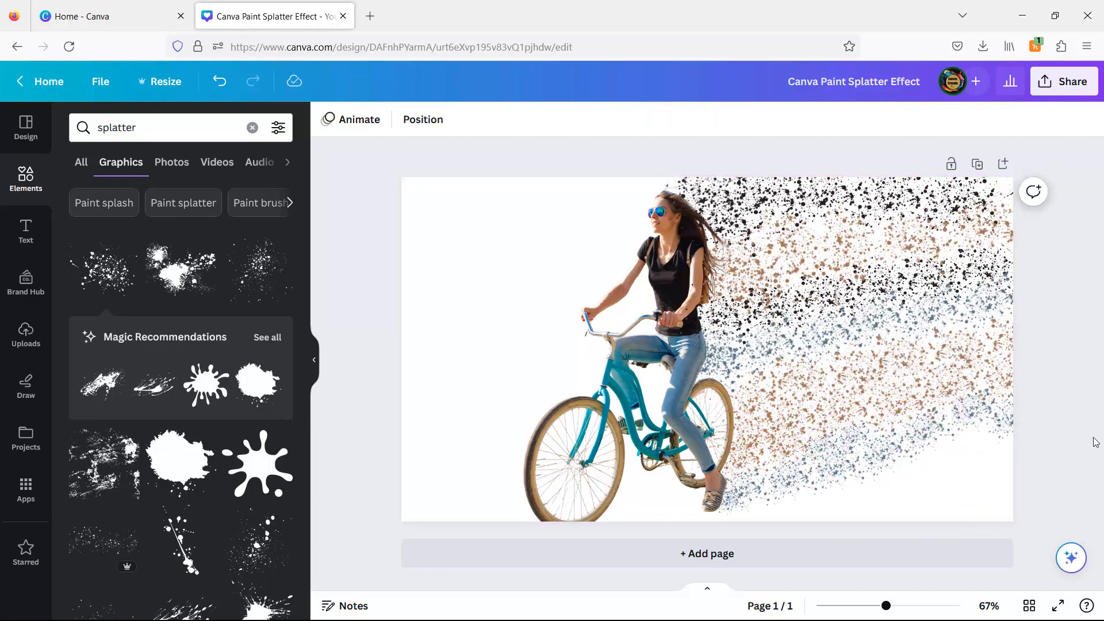
- Place a smaller duplicate of the near-black hair splatter over the woman's hair and recolor it white
click(721, 202)
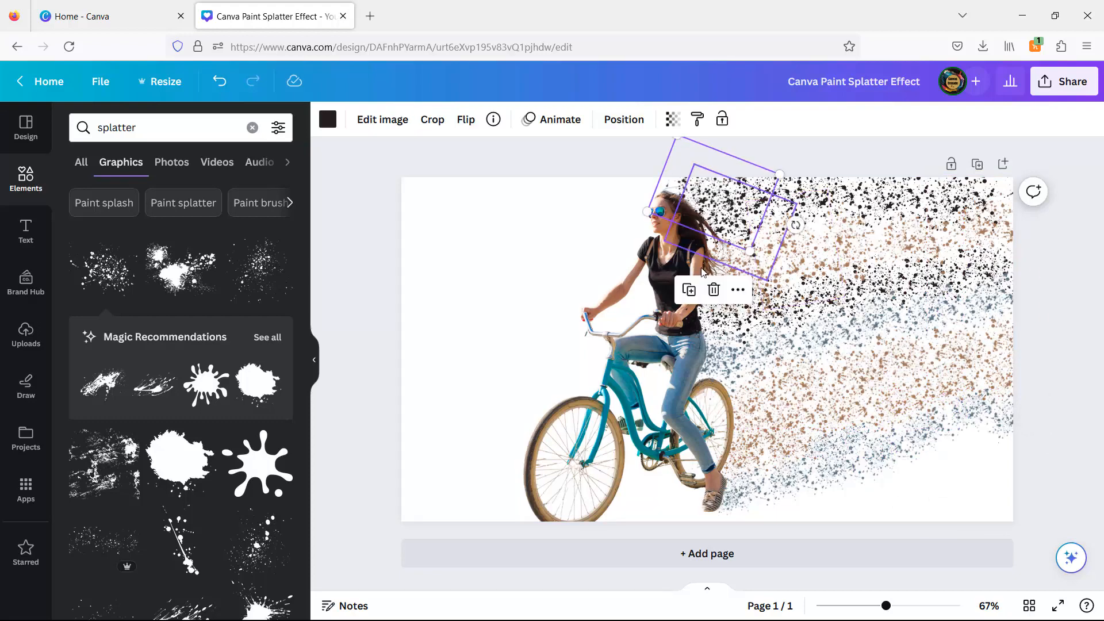
drag(759, 258, 708, 210)
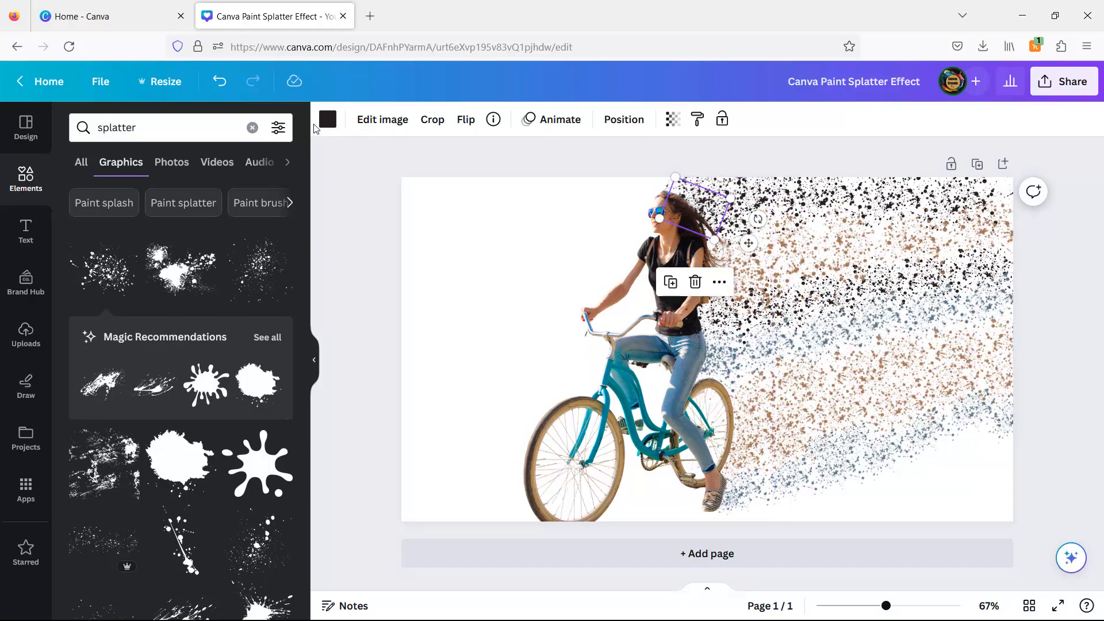
click(328, 119)
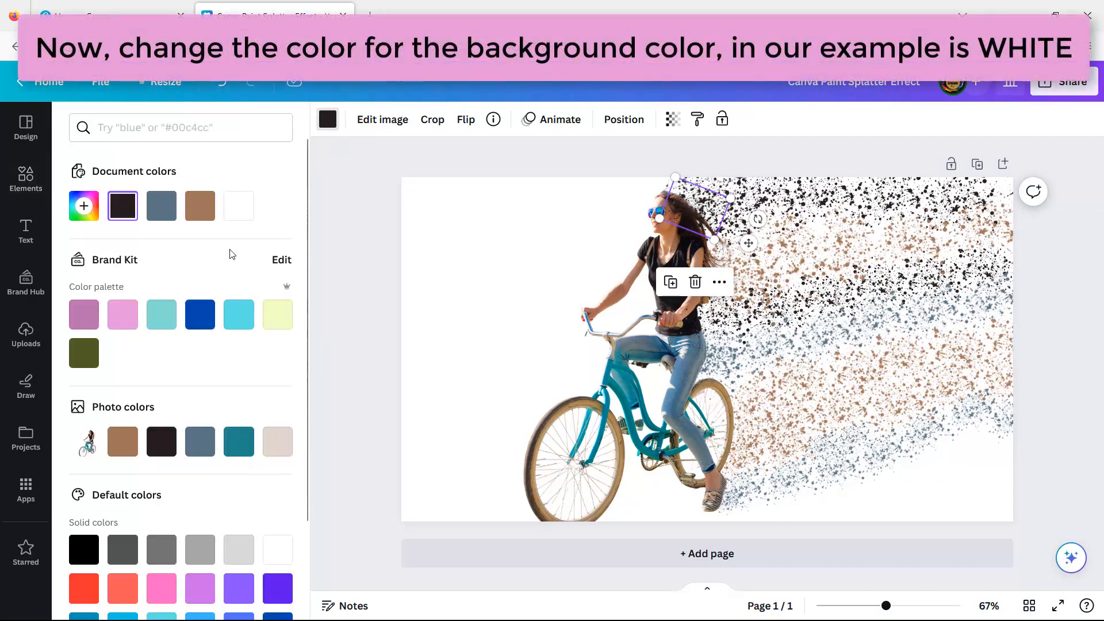
click(251, 215)
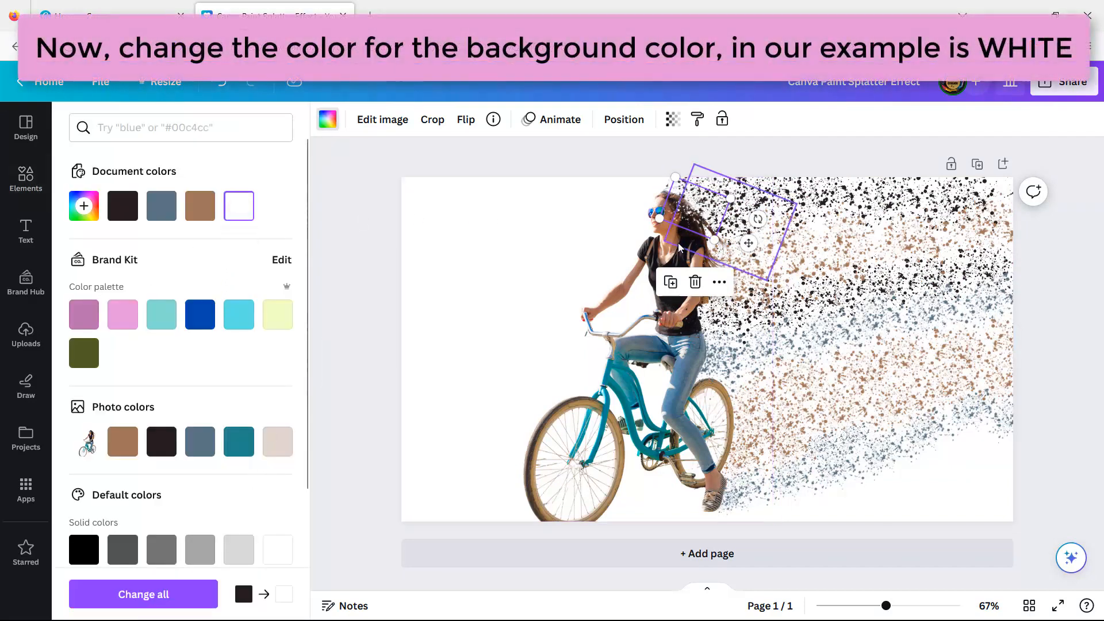
- Rotate and duplicate the white splatter, placing copies over the hair, upper arm and lower leg
drag(758, 219, 745, 257)
drag(687, 215, 711, 277)
click(682, 300)
click(684, 161)
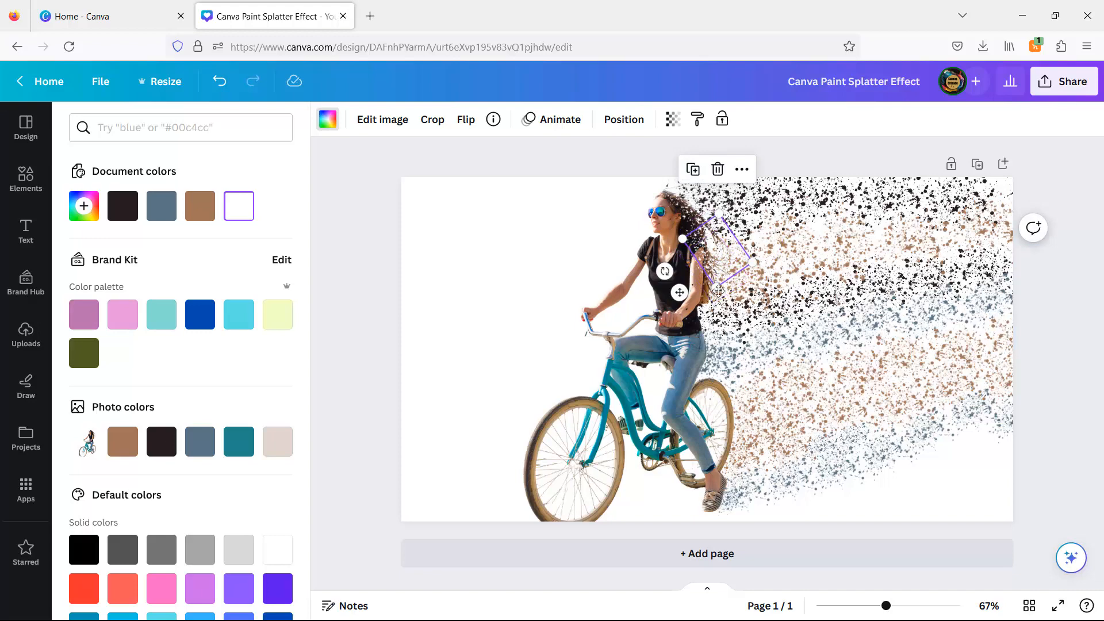
drag(664, 270, 627, 267)
drag(706, 274, 709, 460)
- Scatter more white splatter copies over the foot, rear wheel, jeans, hip and shirt along the woman's back edge
click(681, 245)
click(709, 357)
click(701, 397)
drag(726, 508, 705, 275)
click(700, 422)
click(709, 423)
click(710, 380)
click(699, 322)
click(671, 326)
click(678, 250)
click(565, 260)
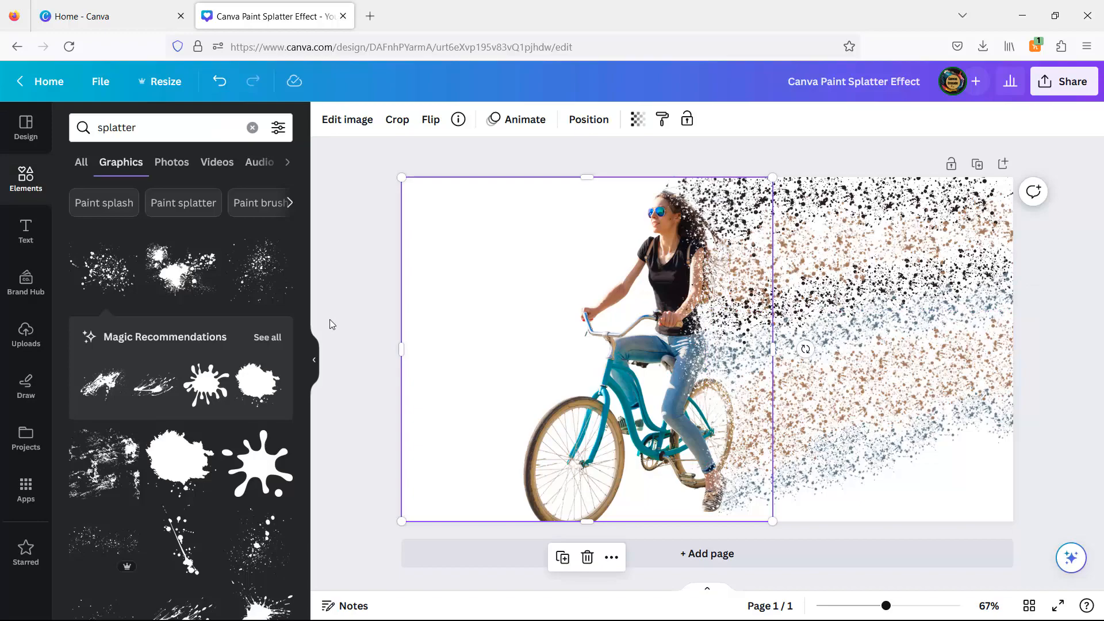
click(371, 280)
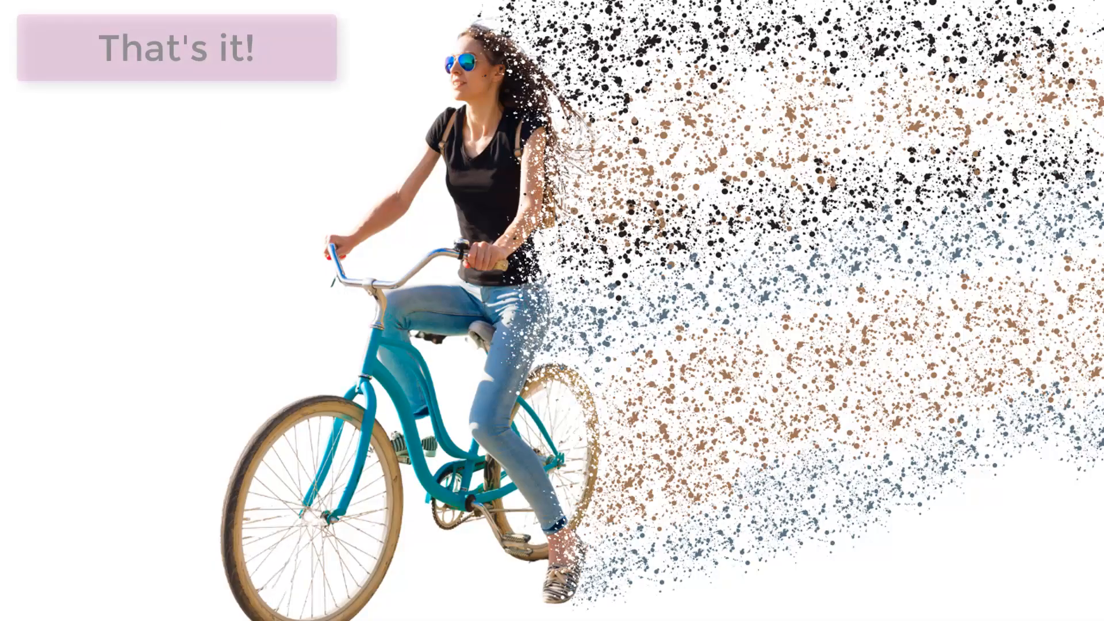